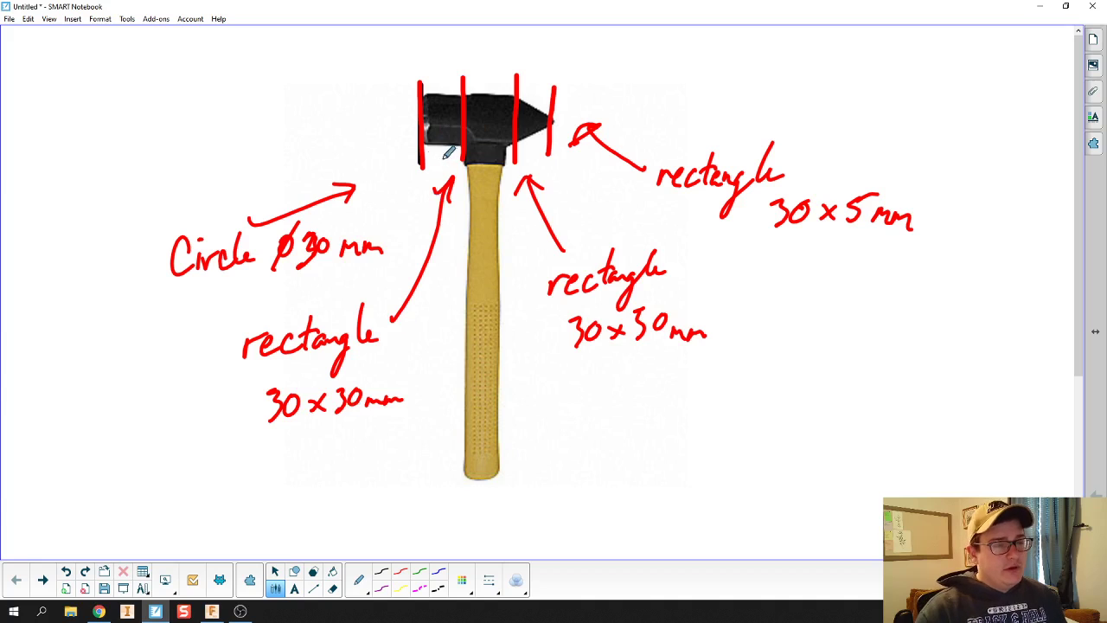
- Sketch a 30 mm diameter circle centred on the origin of the XY plane and finish it
click(274, 570)
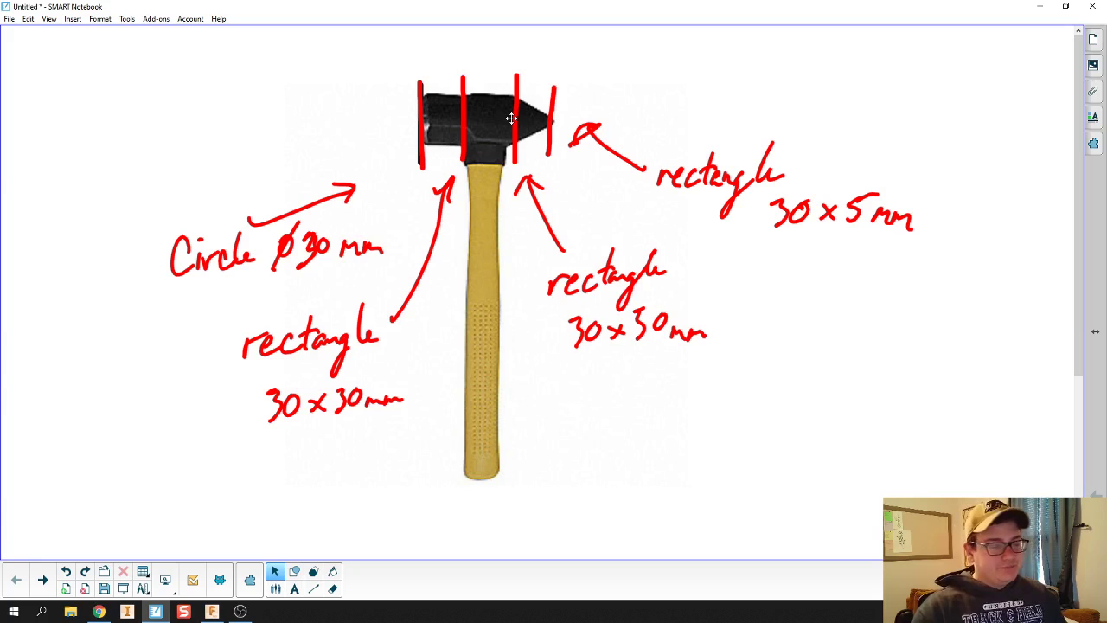
click(212, 612)
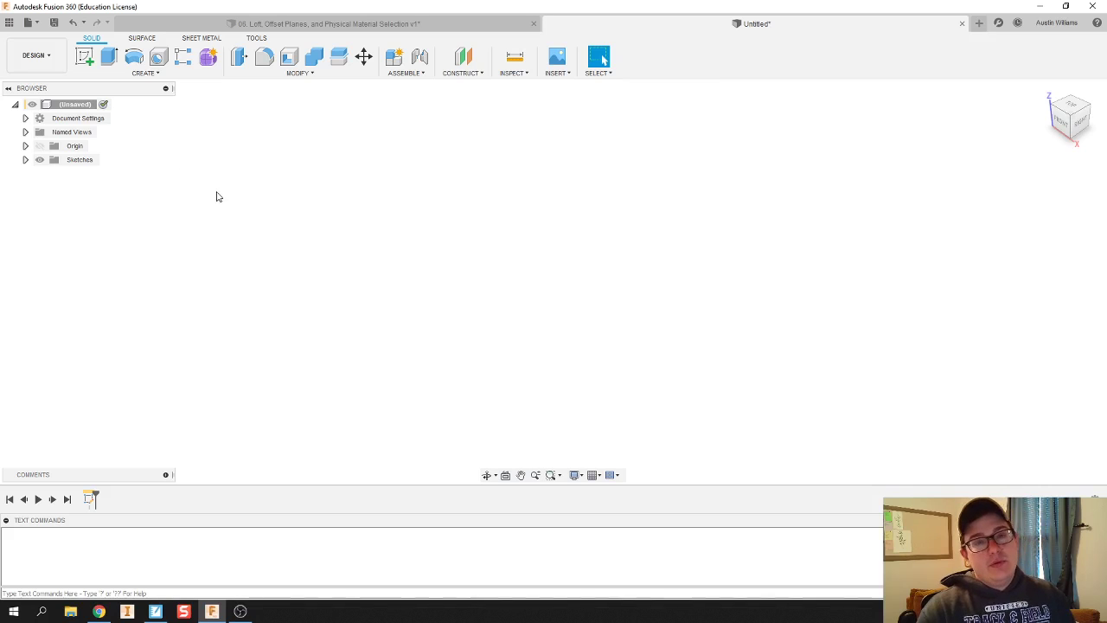
click(85, 57)
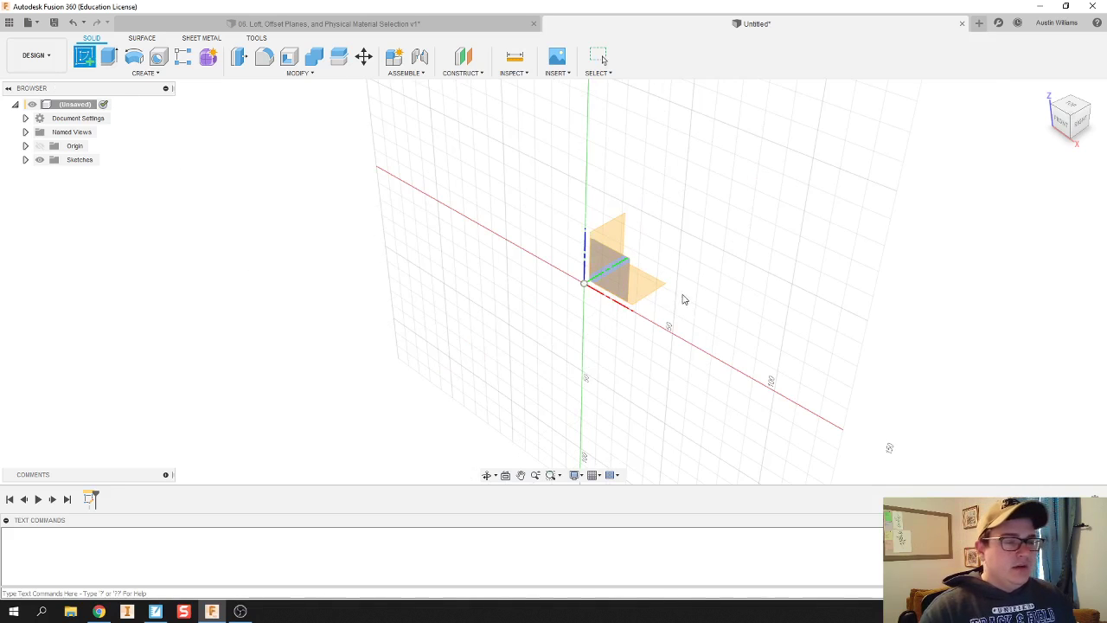
click(643, 291)
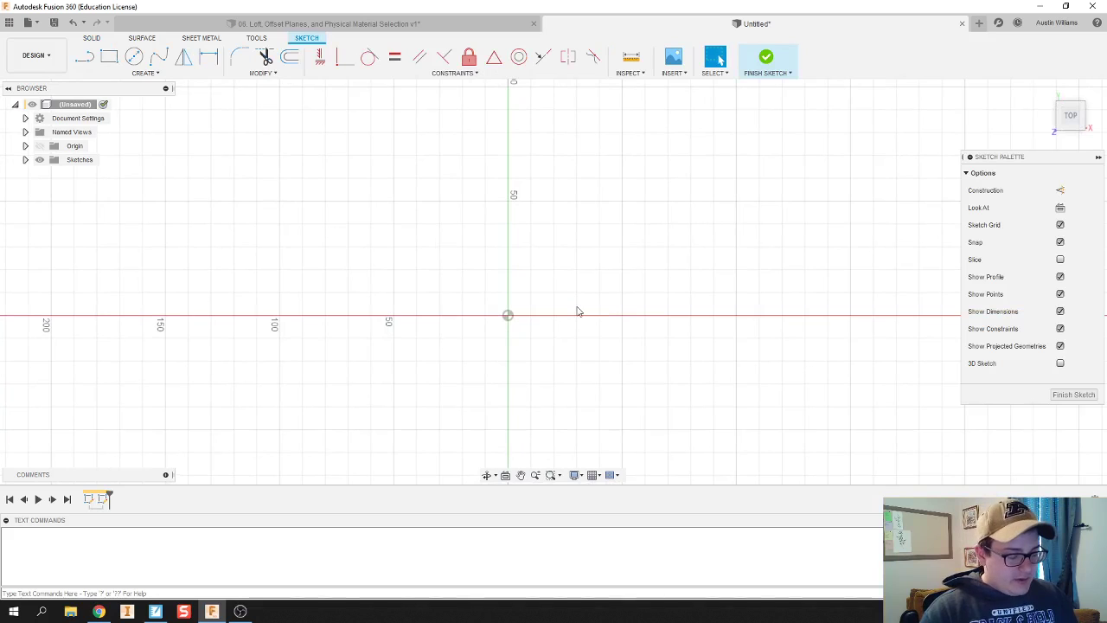
key(c)
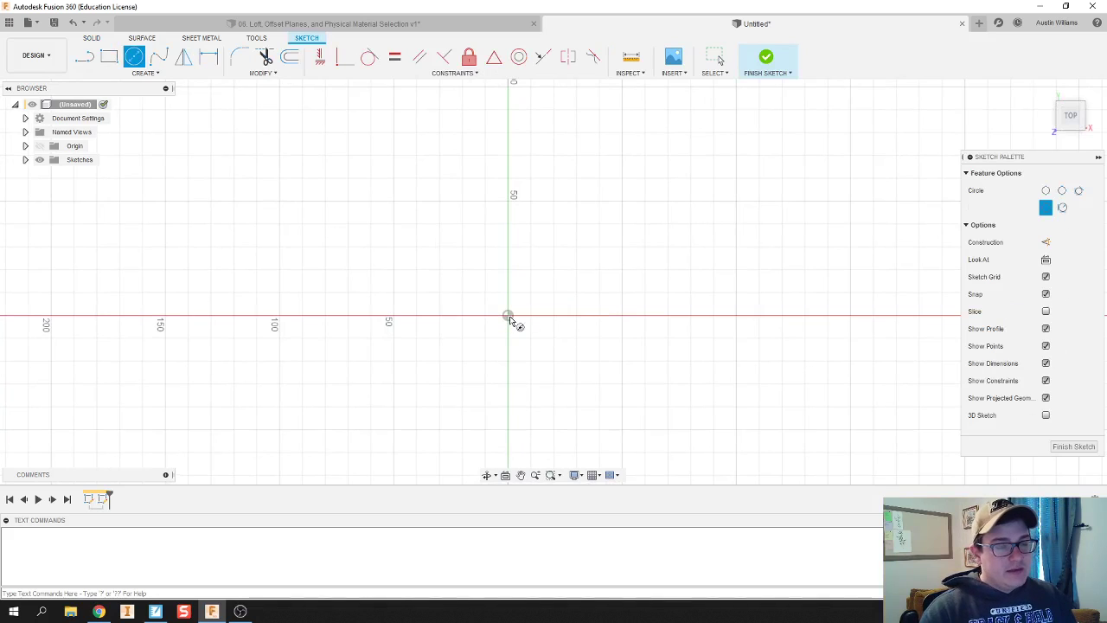
click(507, 316)
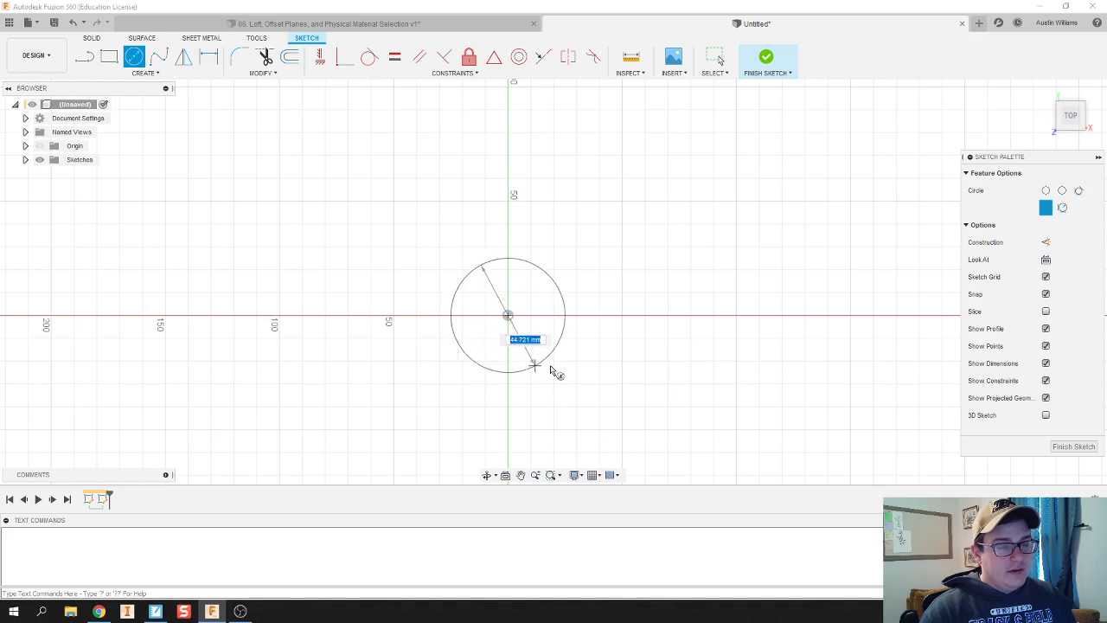
text(30)
key(Return)
key(Escape)
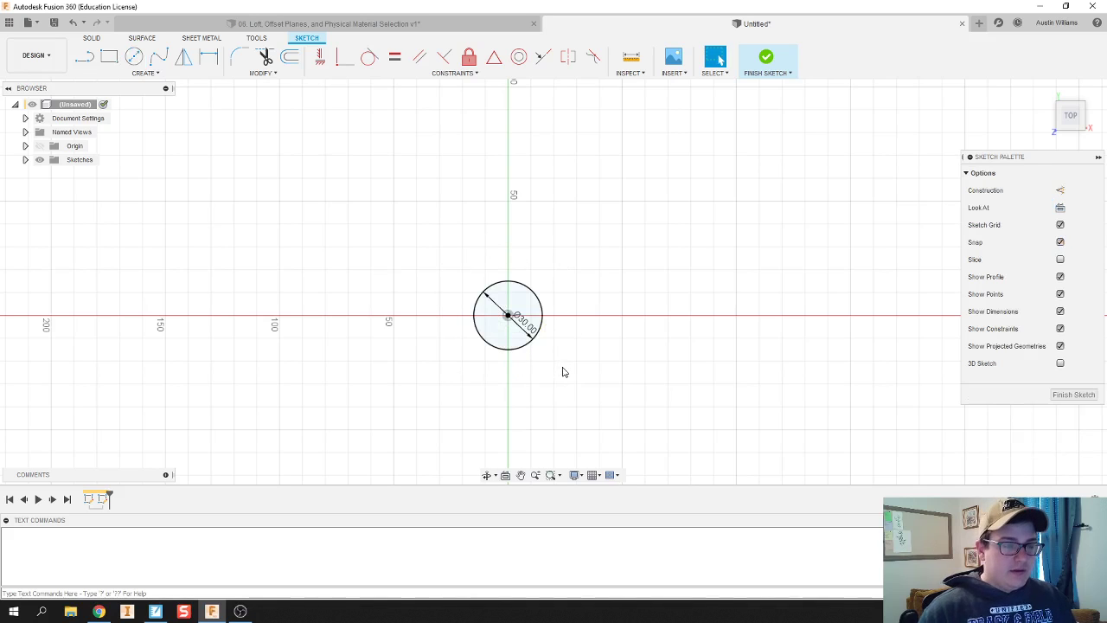
scroll(581, 347, down, 1)
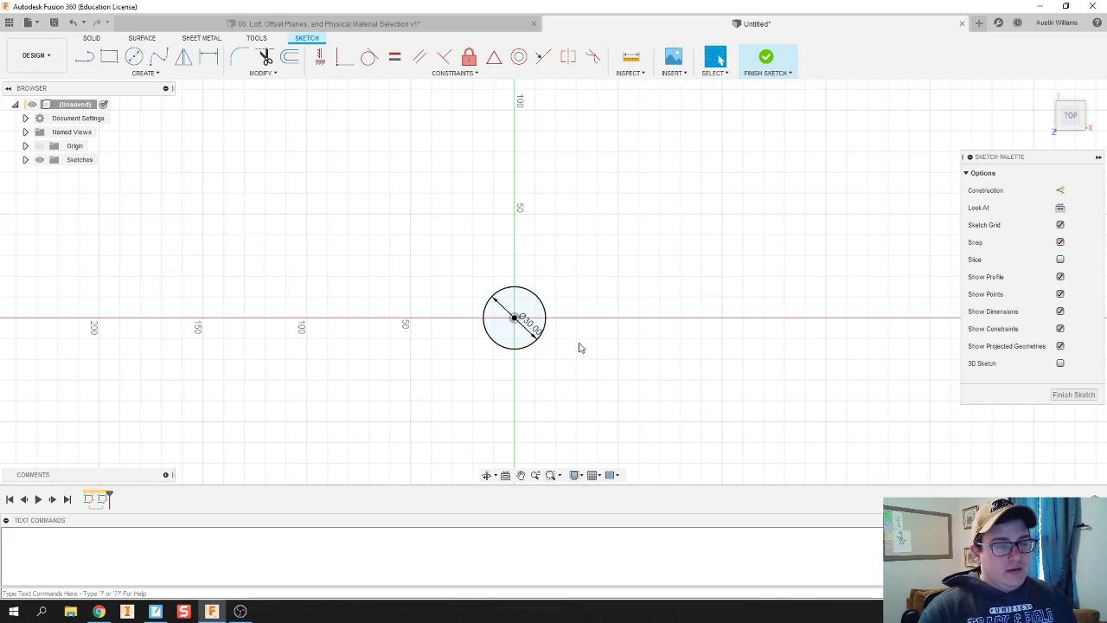
click(765, 58)
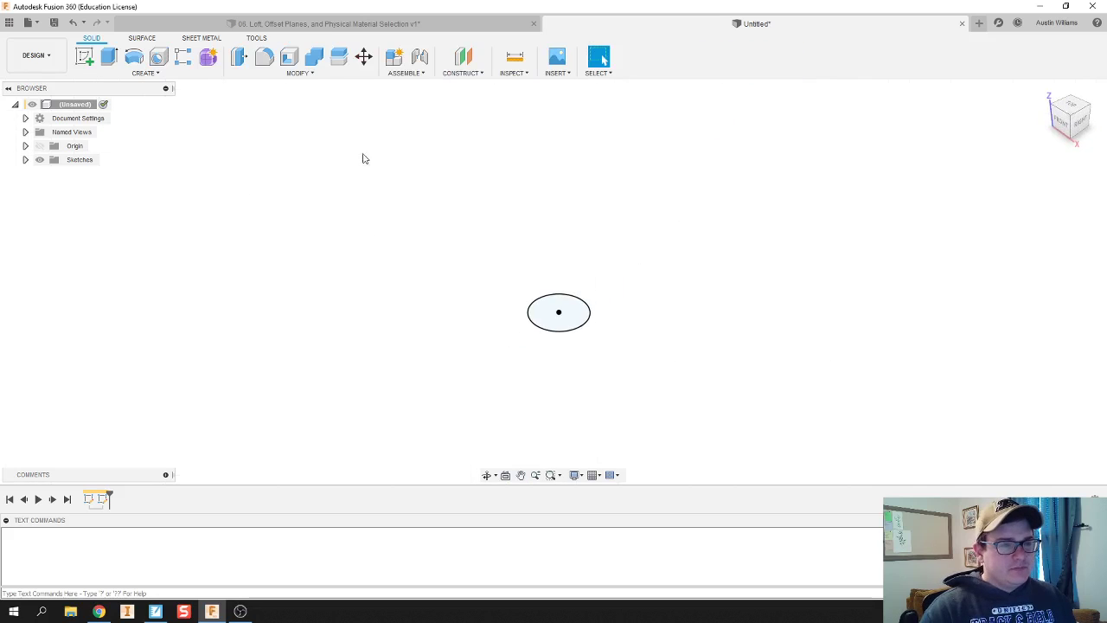
- Create an offset construction plane 30 mm above the XY plane
click(479, 76)
click(471, 88)
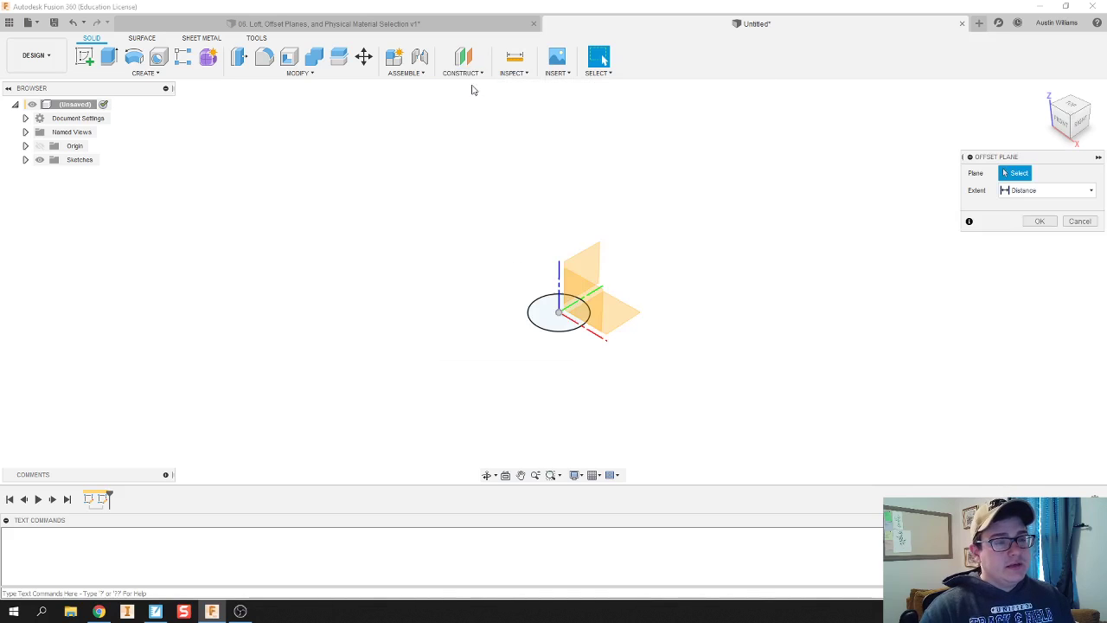
click(614, 323)
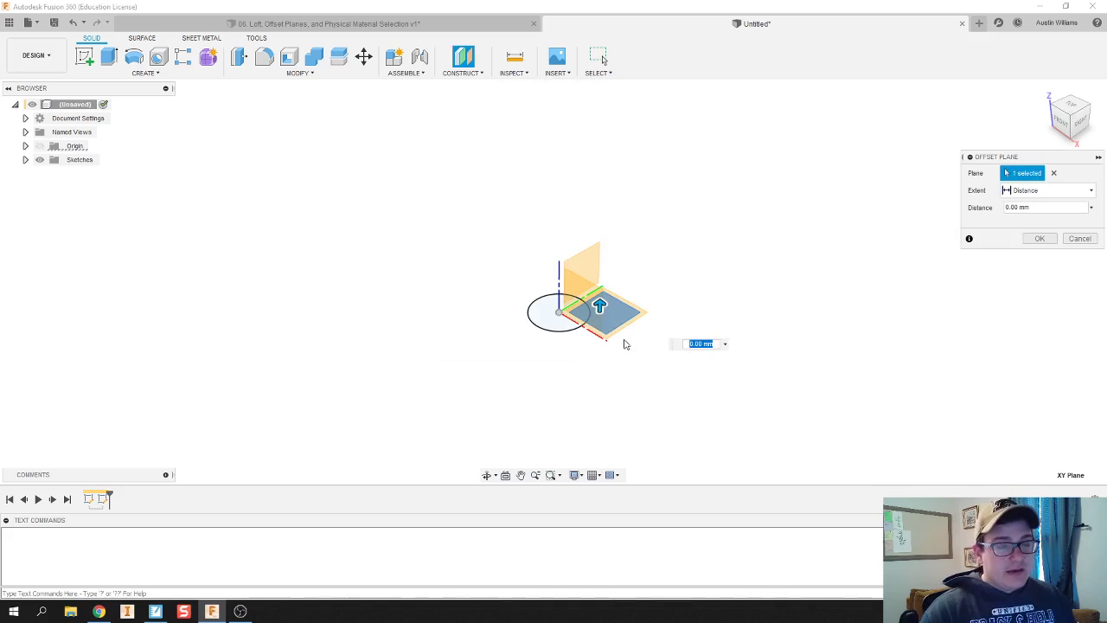
drag(597, 303, 602, 273)
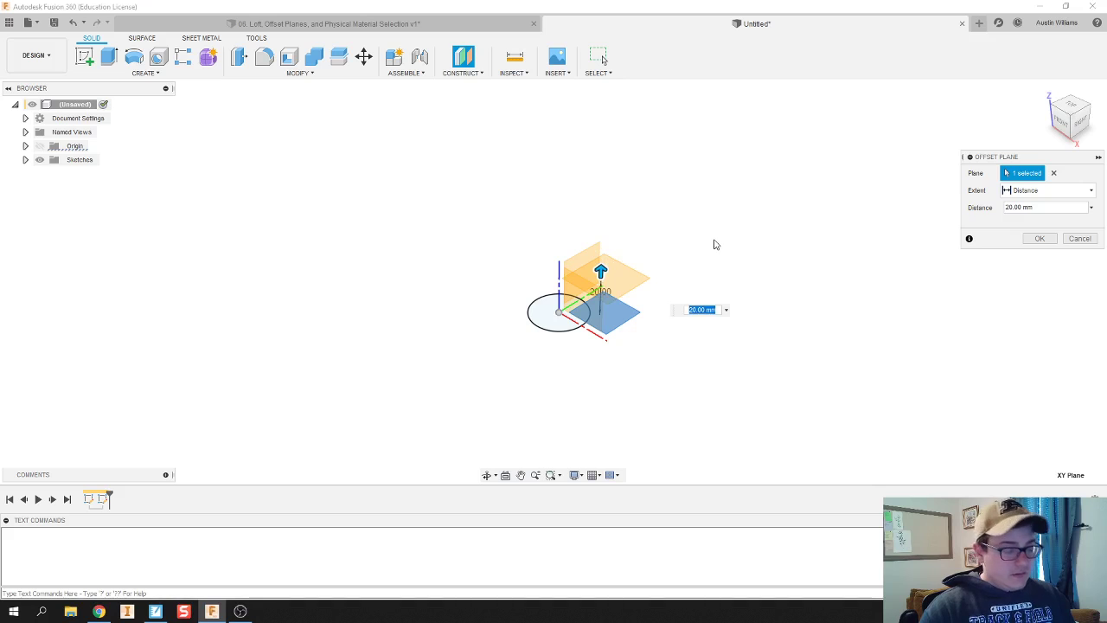
shift+middle_drag(714, 242, 669, 205)
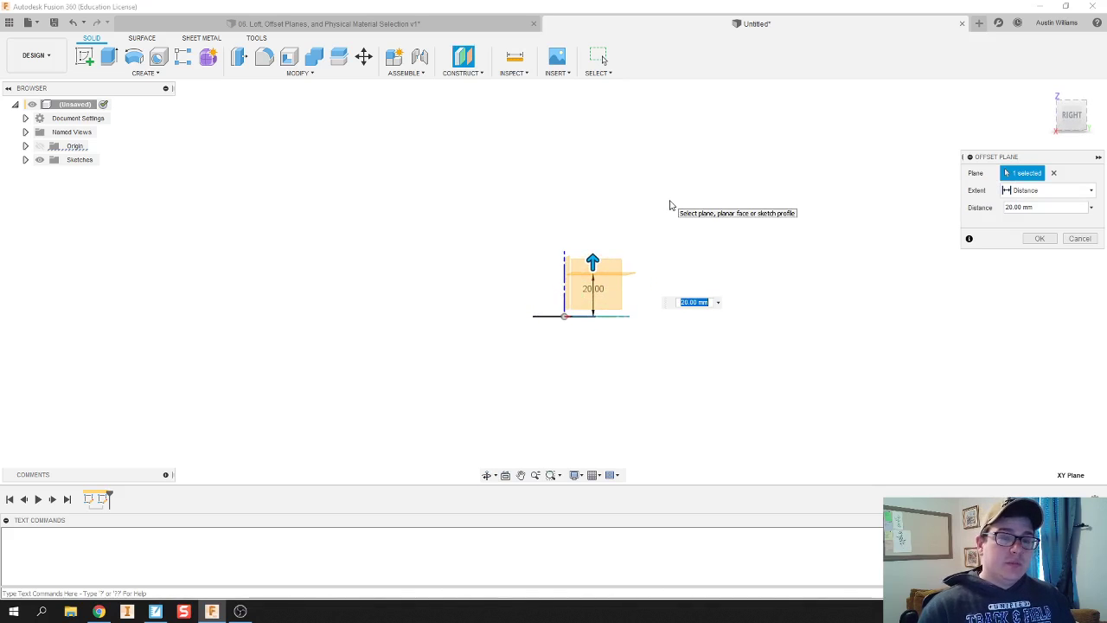
shift+middle_drag(668, 203, 670, 204)
drag(600, 257, 602, 233)
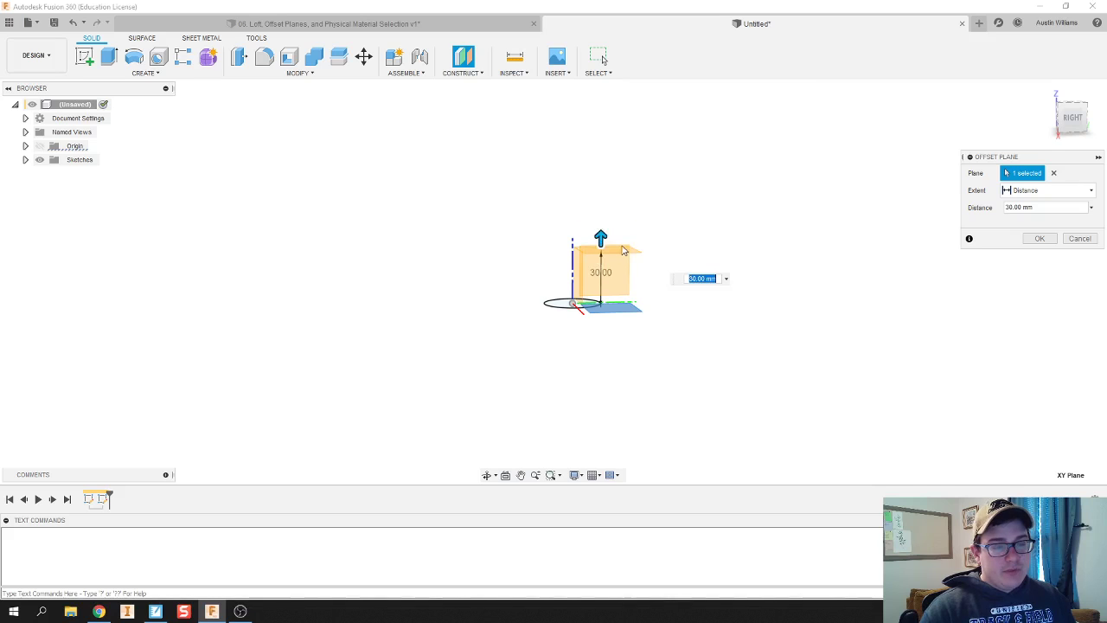
key(Return)
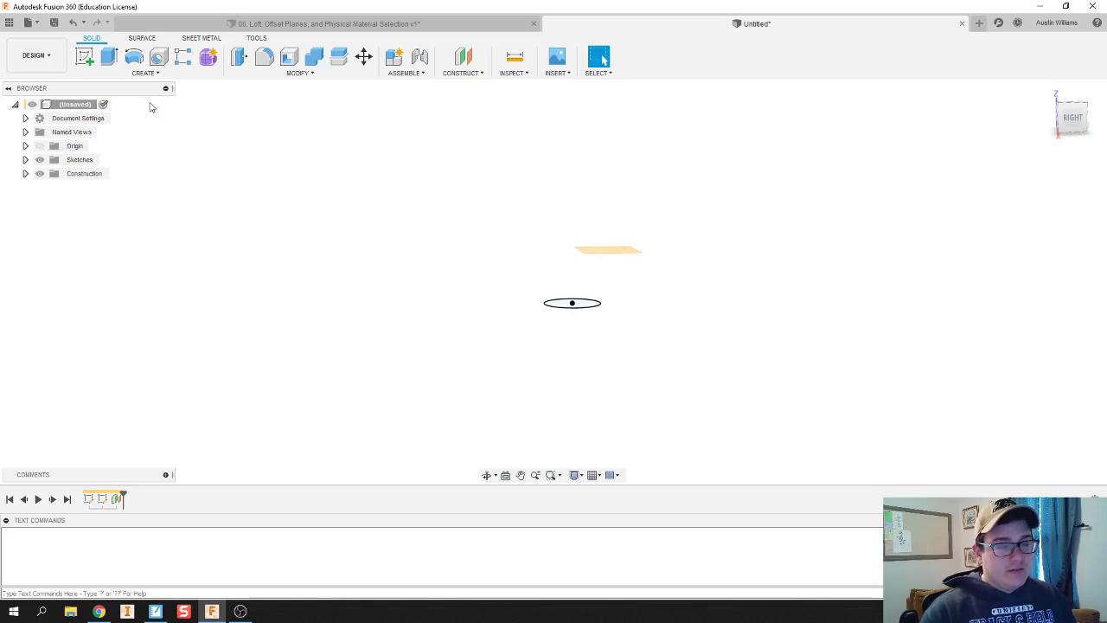
- Start a sketch on the 30 mm plane and draw a centre rectangle at the origin
click(83, 56)
click(621, 253)
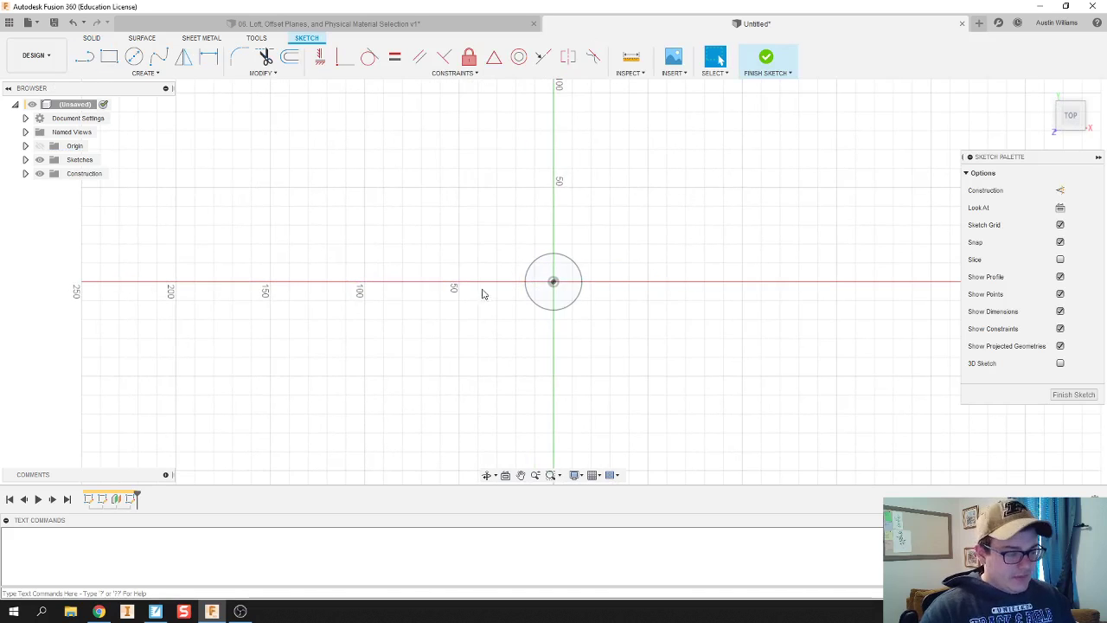
click(109, 57)
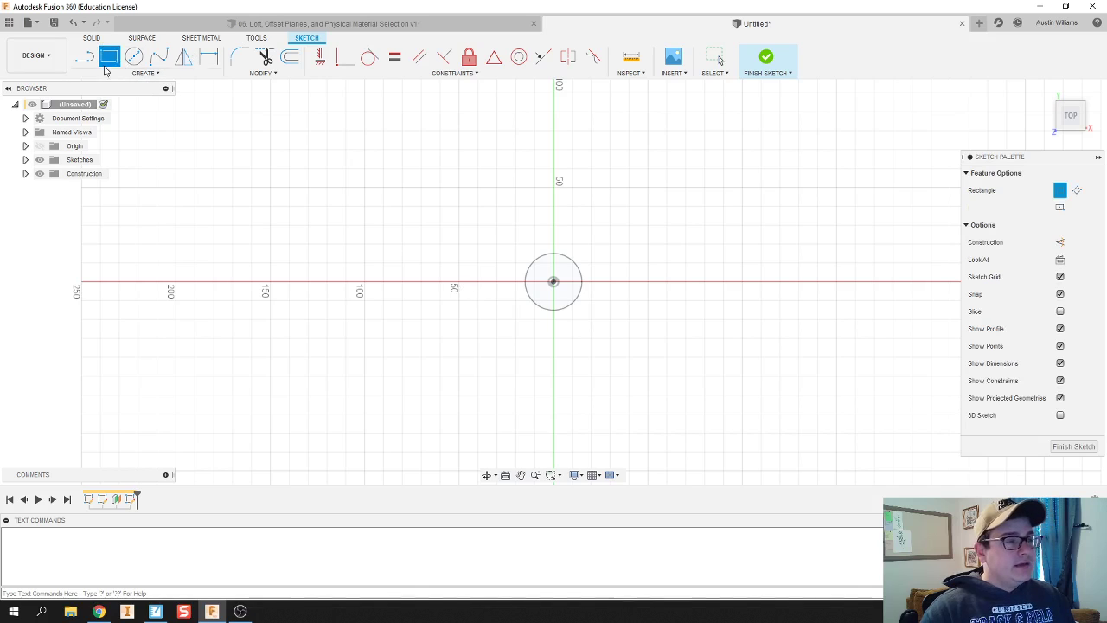
click(123, 74)
mouse_move(141, 100)
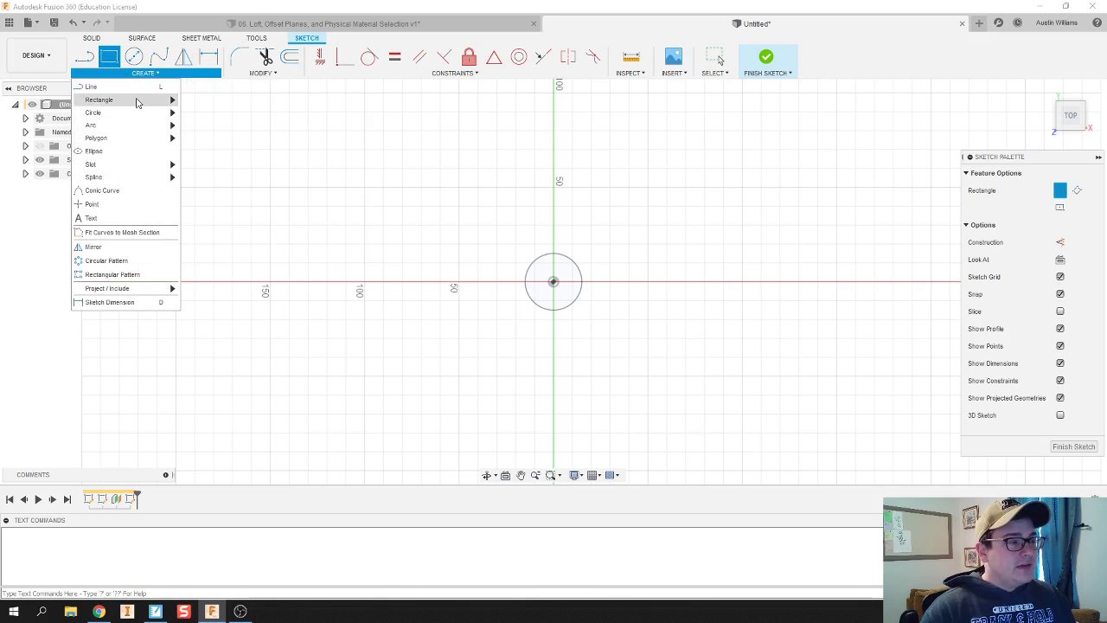
click(208, 131)
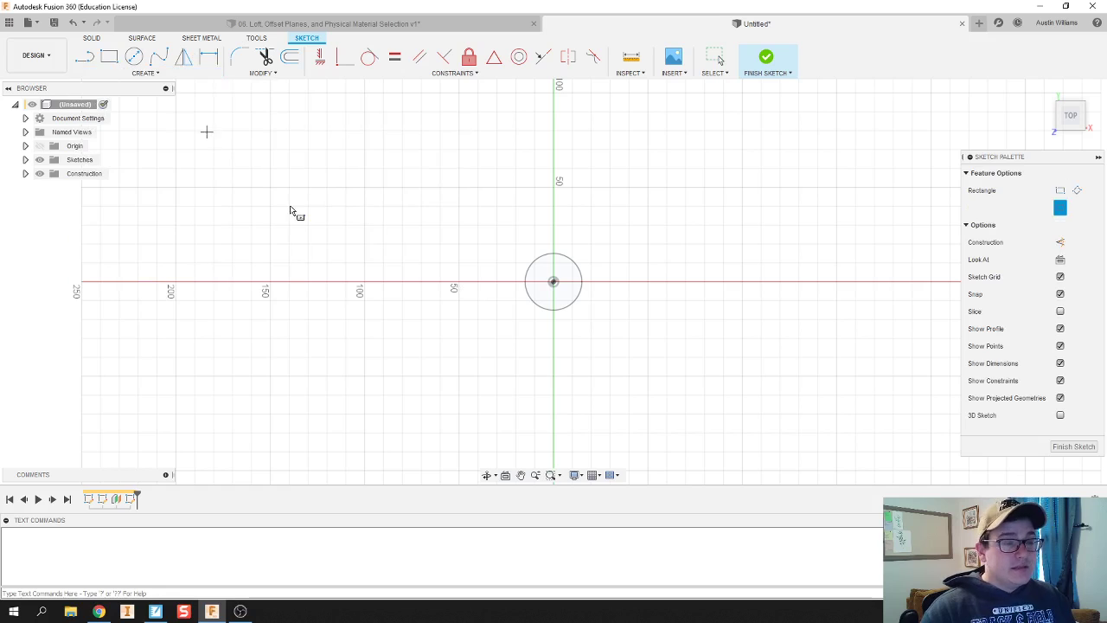
click(554, 283)
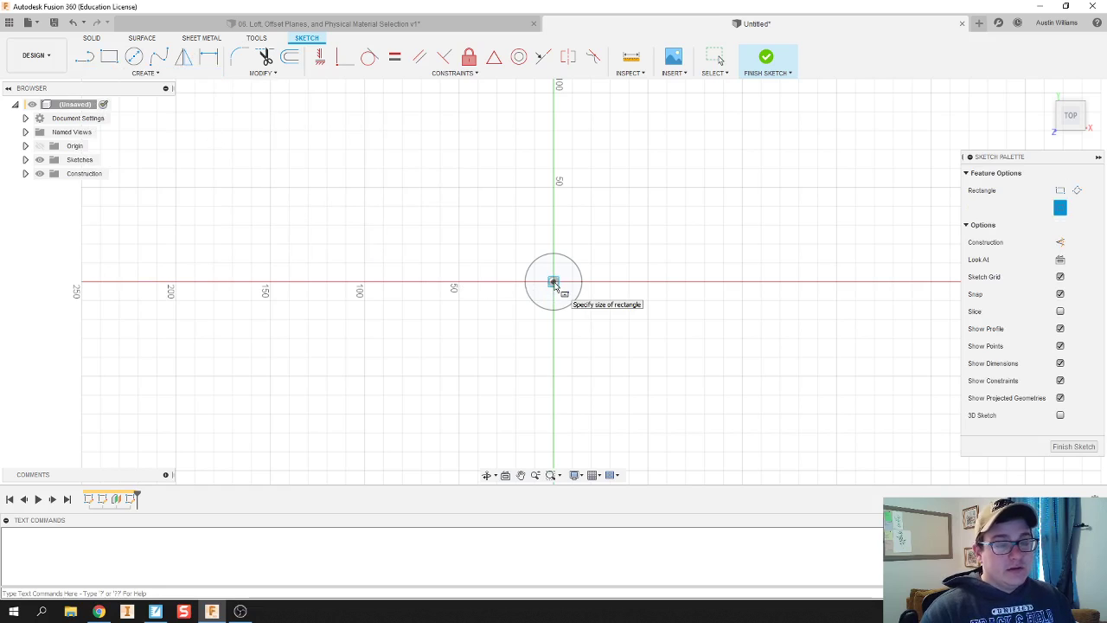
click(590, 320)
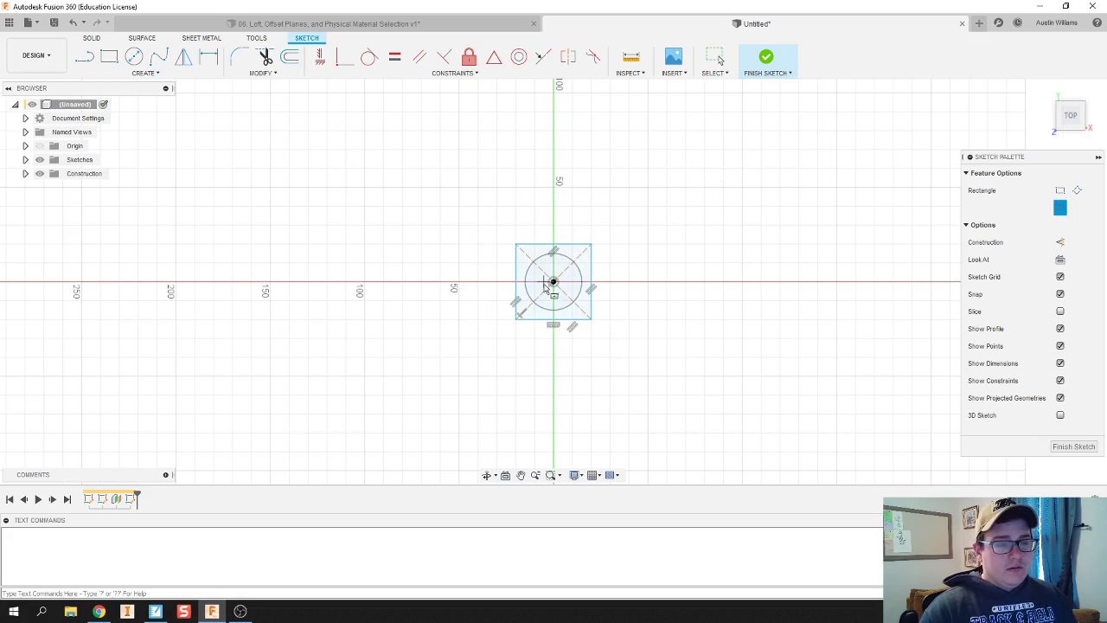
- Dimension the rectangle width to 30 mm and finish the square sketch
key(d)
click(563, 246)
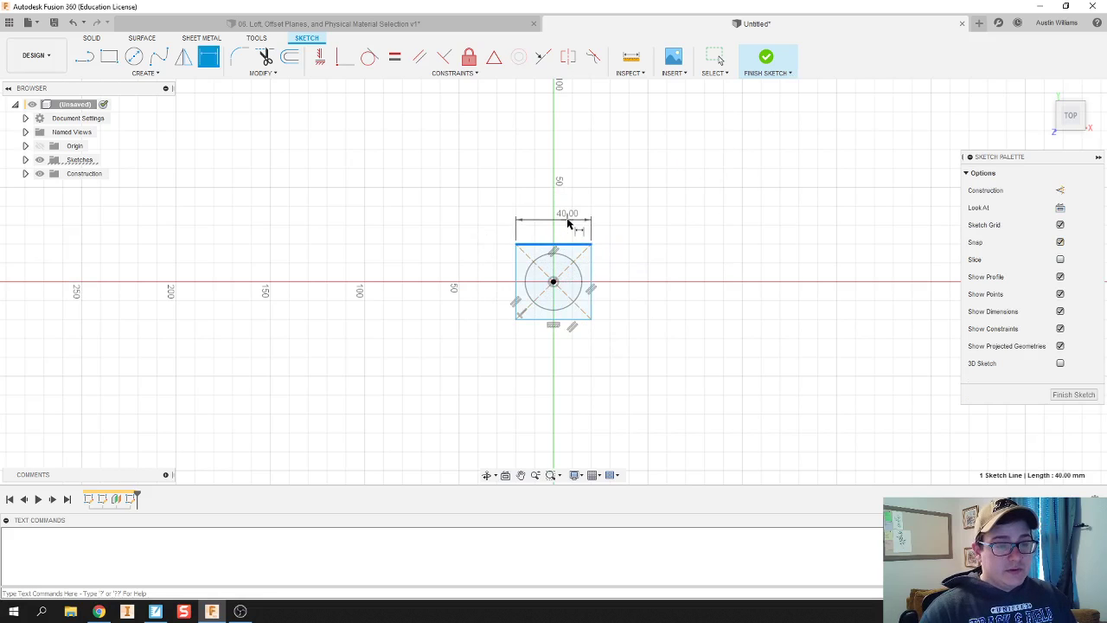
click(569, 221)
text(30)
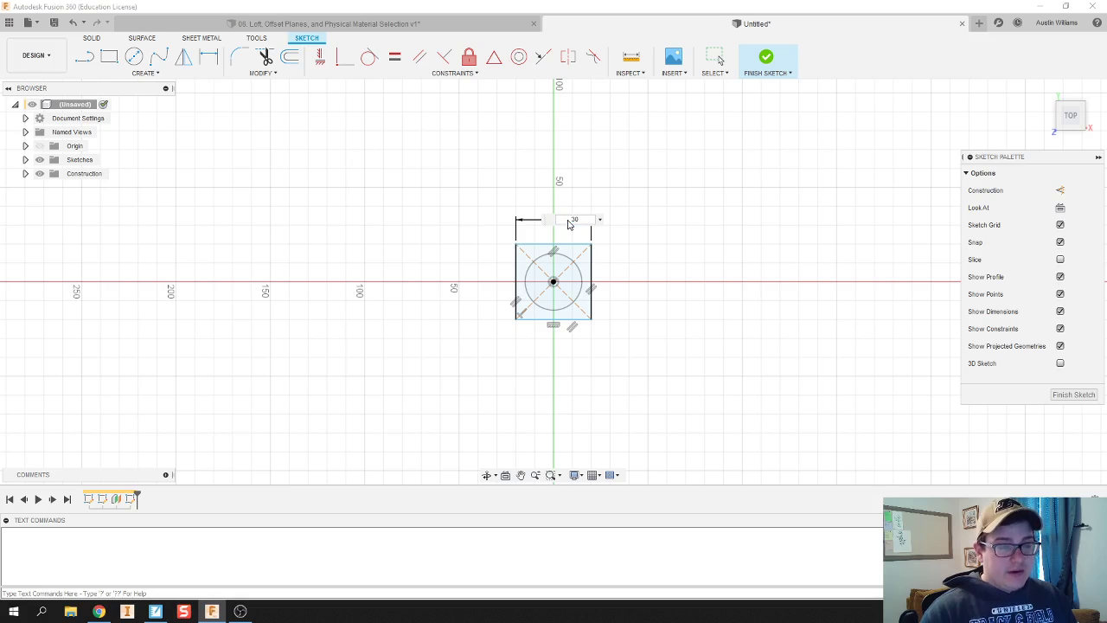
key(Return)
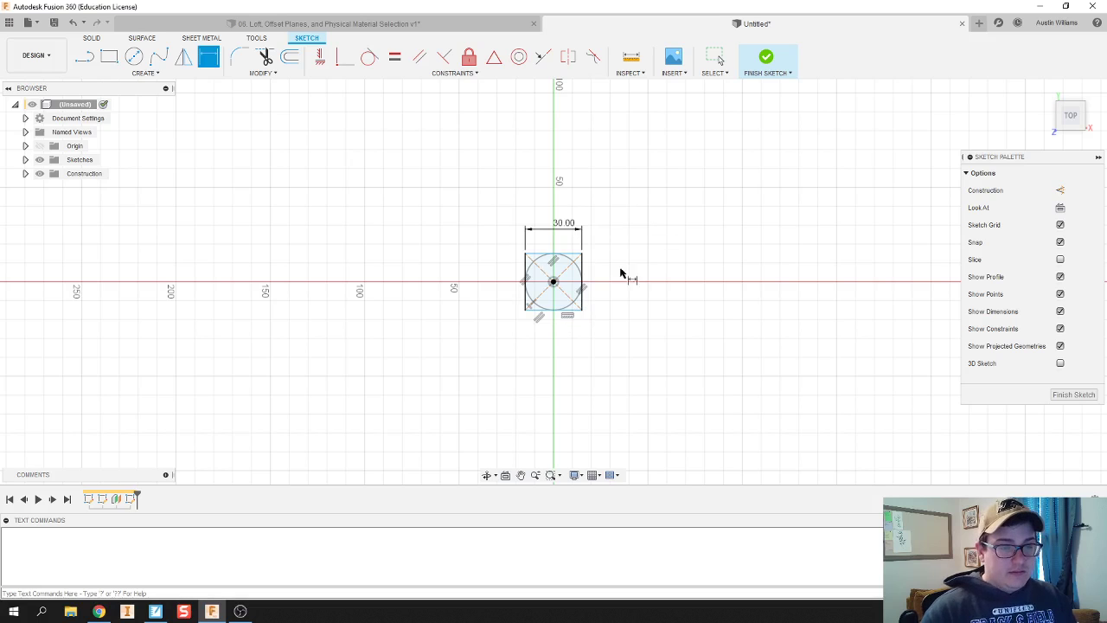
click(766, 58)
shift+middle_drag(655, 242, 685, 250)
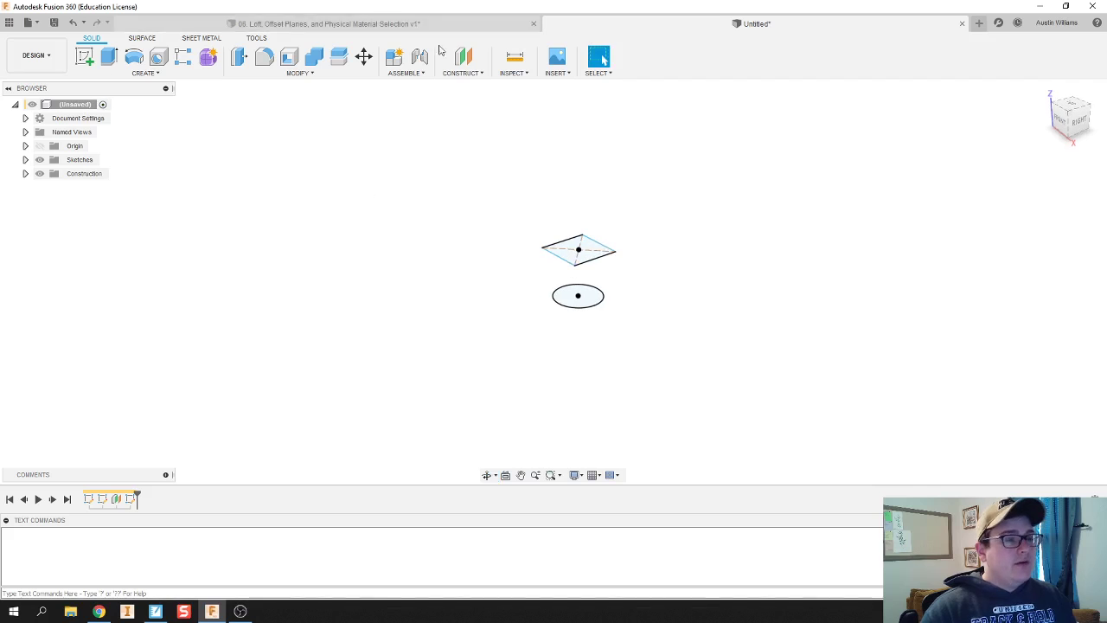
- Create a second offset construction plane 70 mm above the XY plane
click(469, 74)
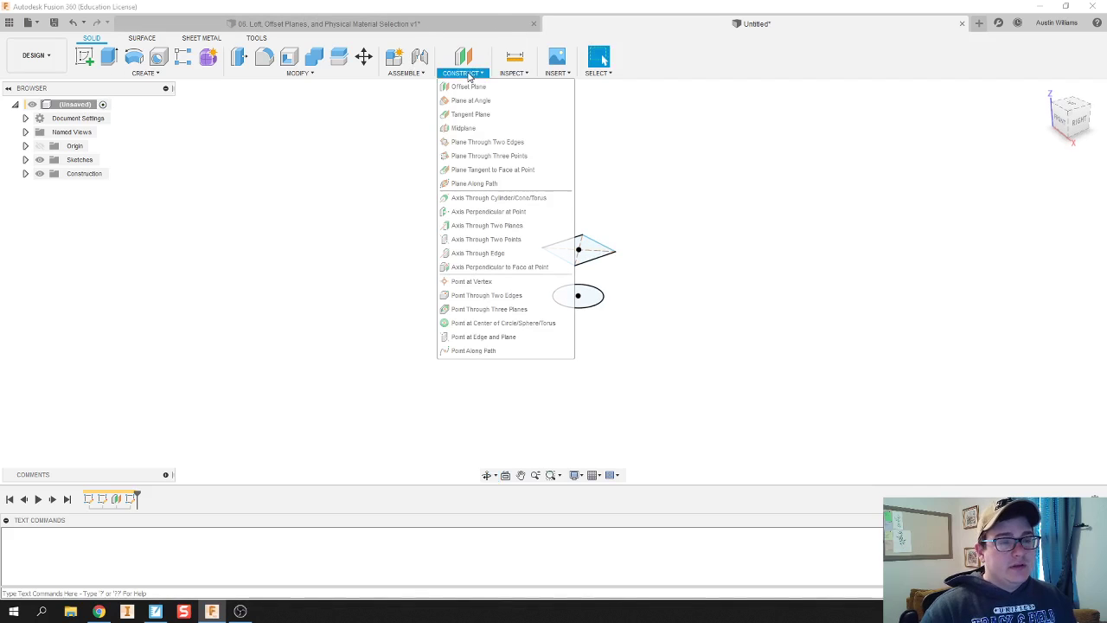
click(472, 85)
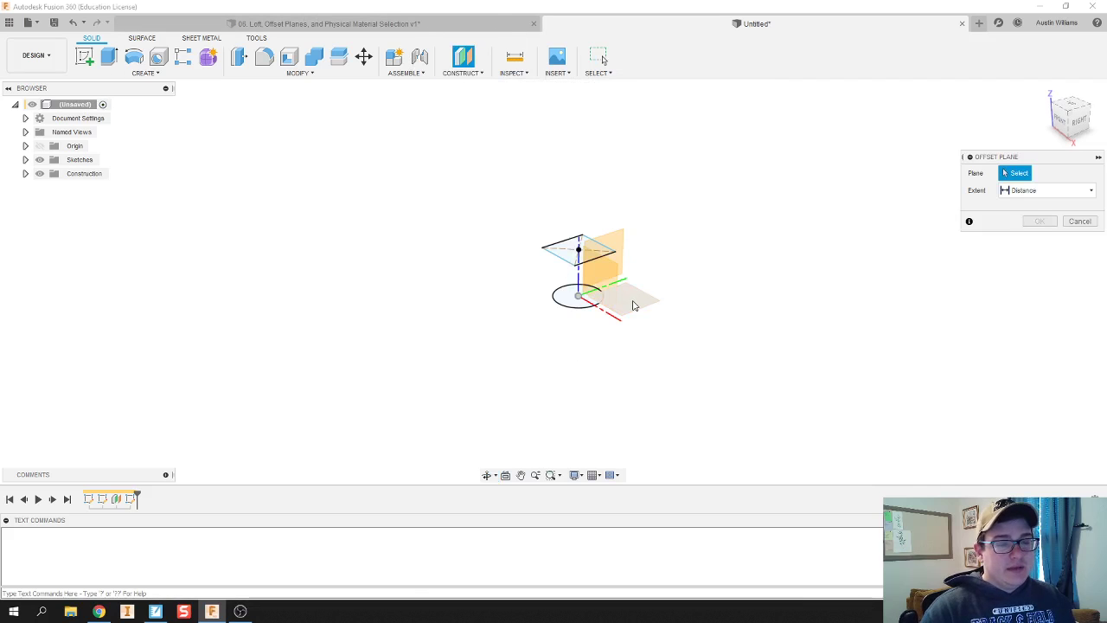
click(631, 301)
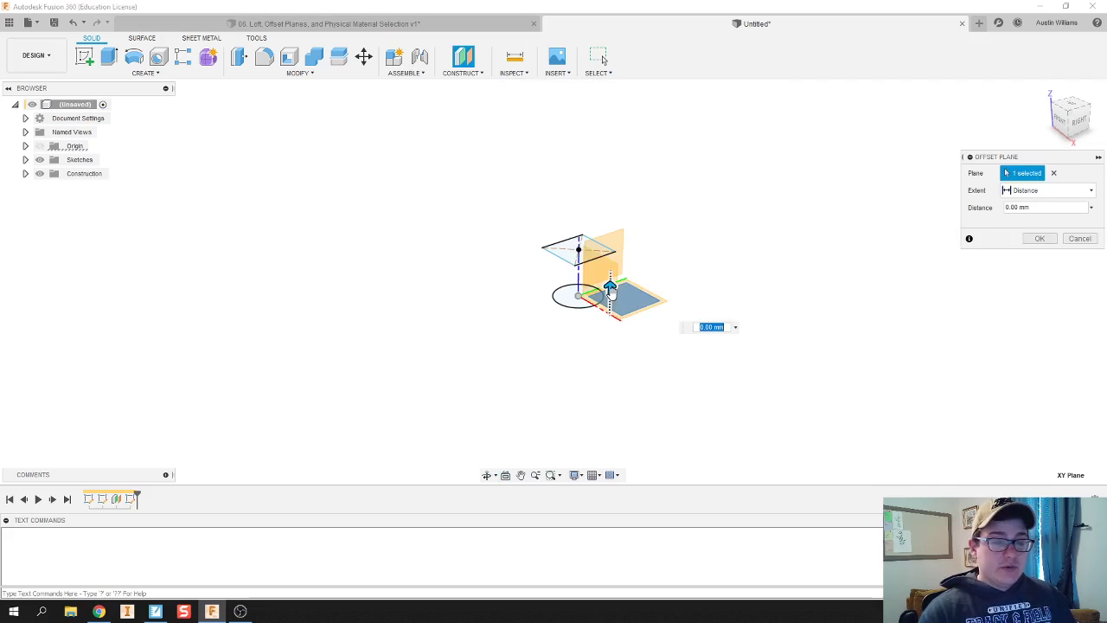
drag(610, 291, 616, 195)
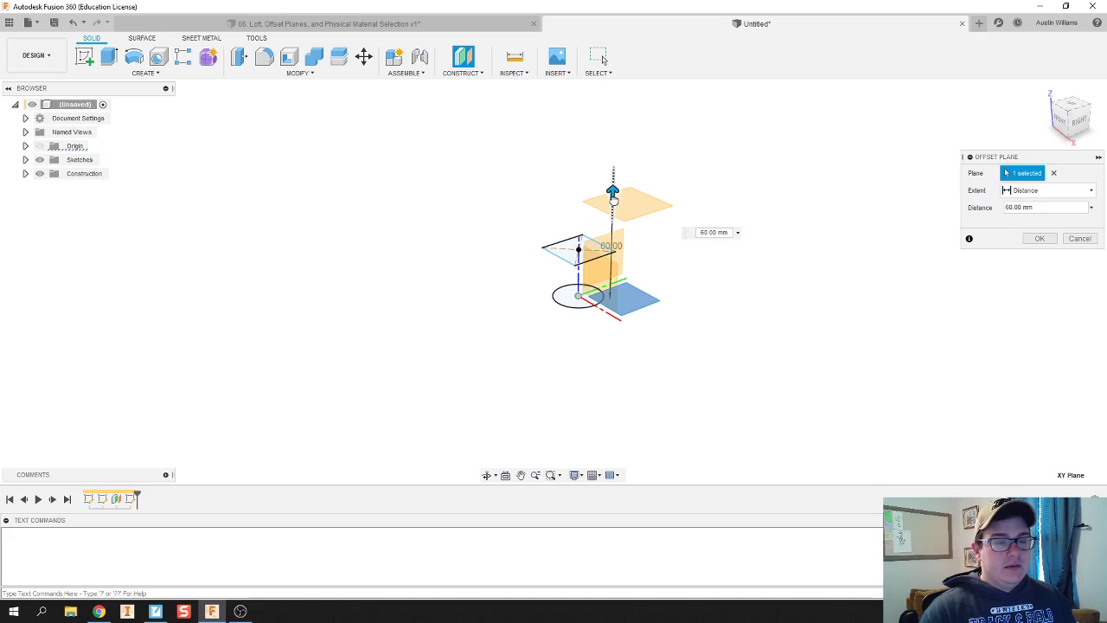
shift+middle_drag(722, 190, 683, 168)
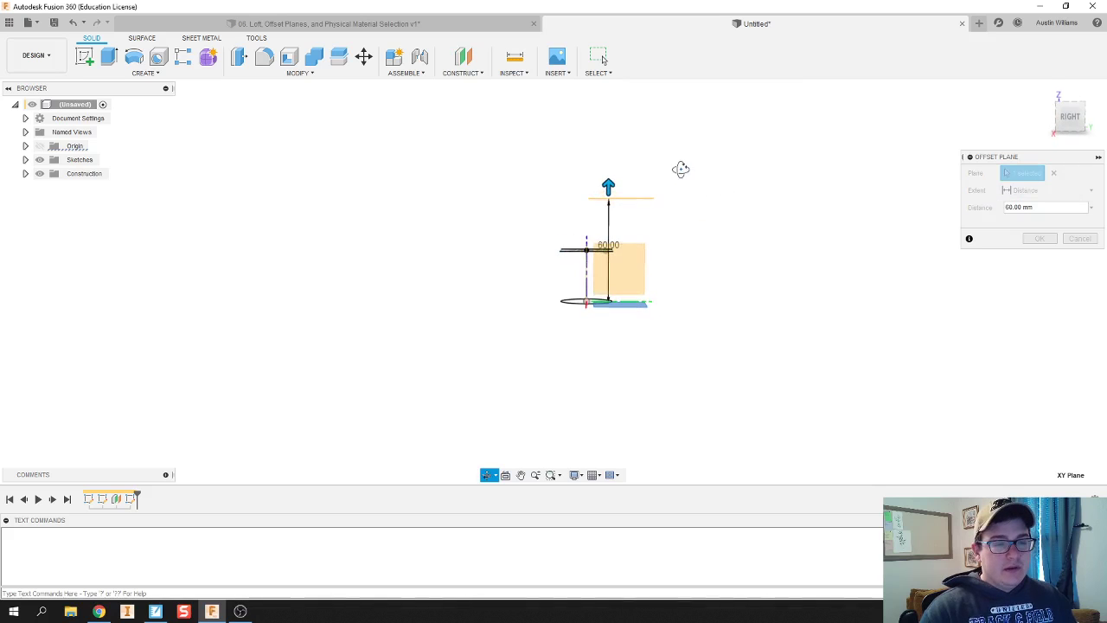
drag(608, 186, 609, 167)
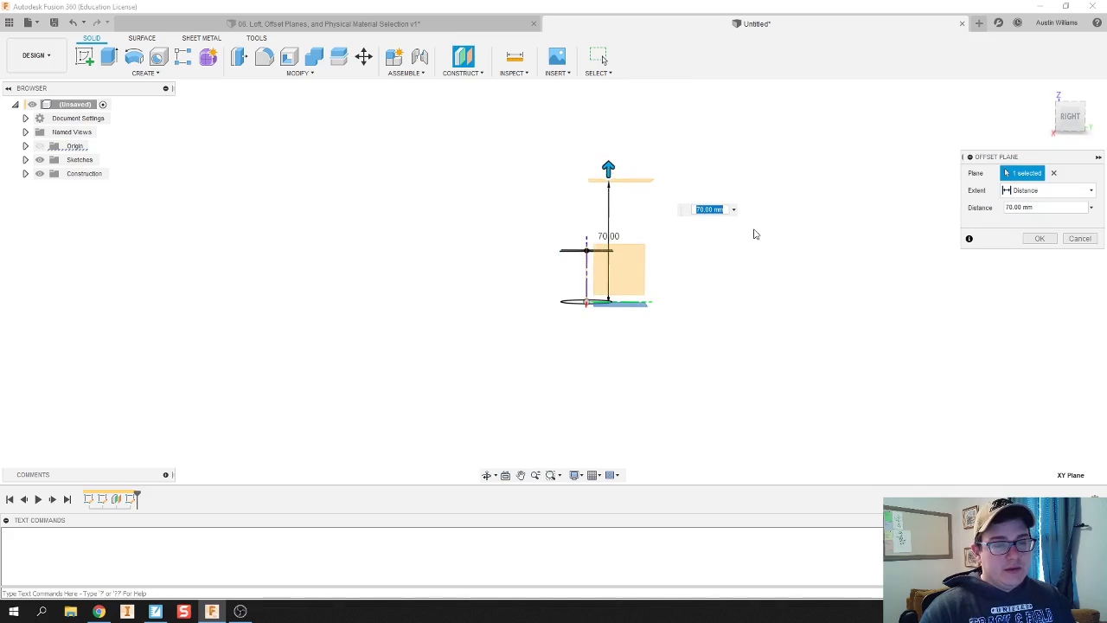
key(Return)
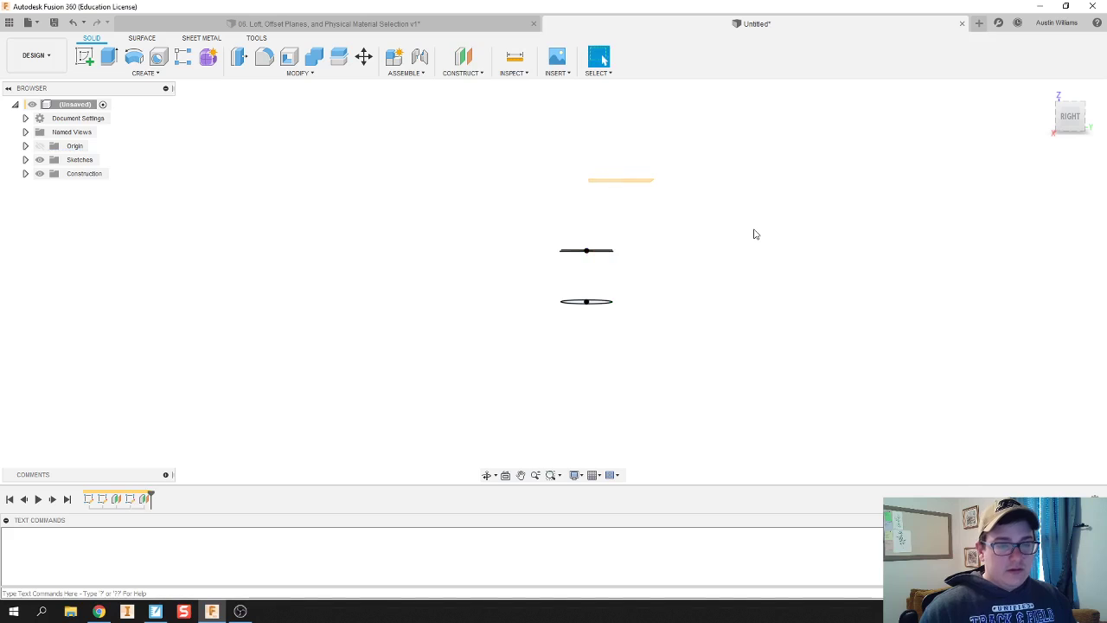
- Sketch a 30 mm centre square at the origin on the 70 mm plane and finish it
shift+middle_drag(470, 165, 519, 227)
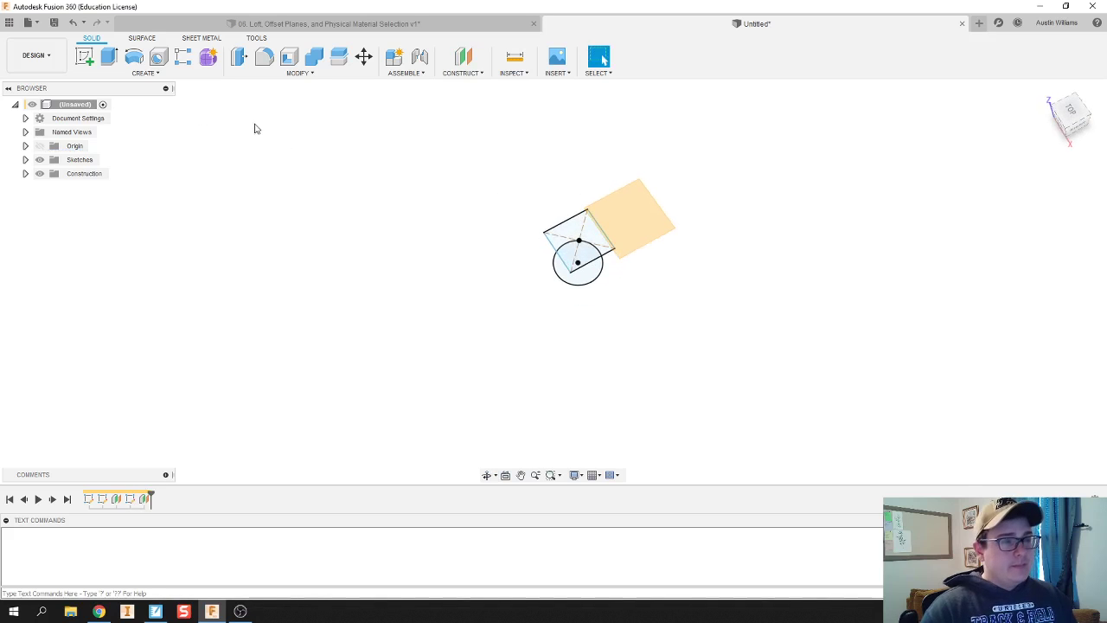
click(83, 56)
click(557, 267)
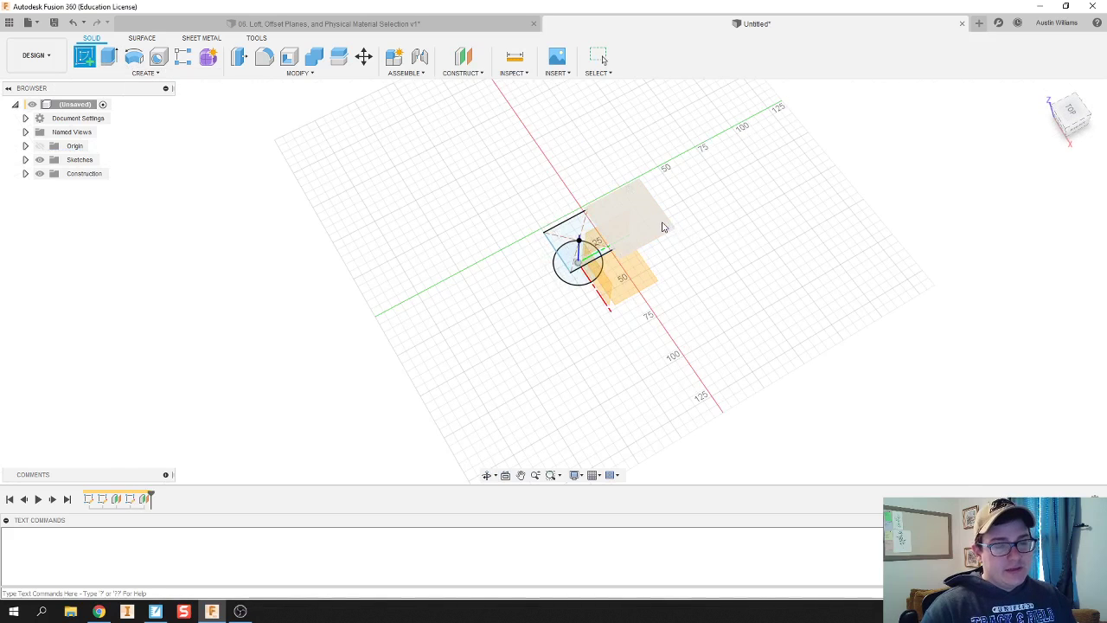
middle_drag(487, 363, 523, 319)
click(108, 58)
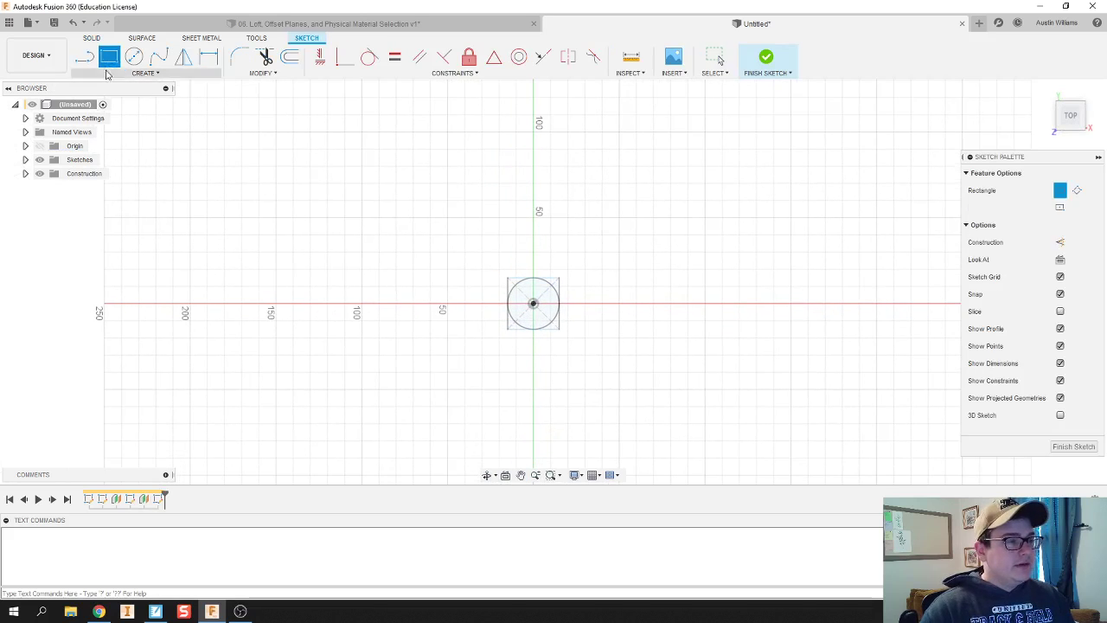
click(109, 75)
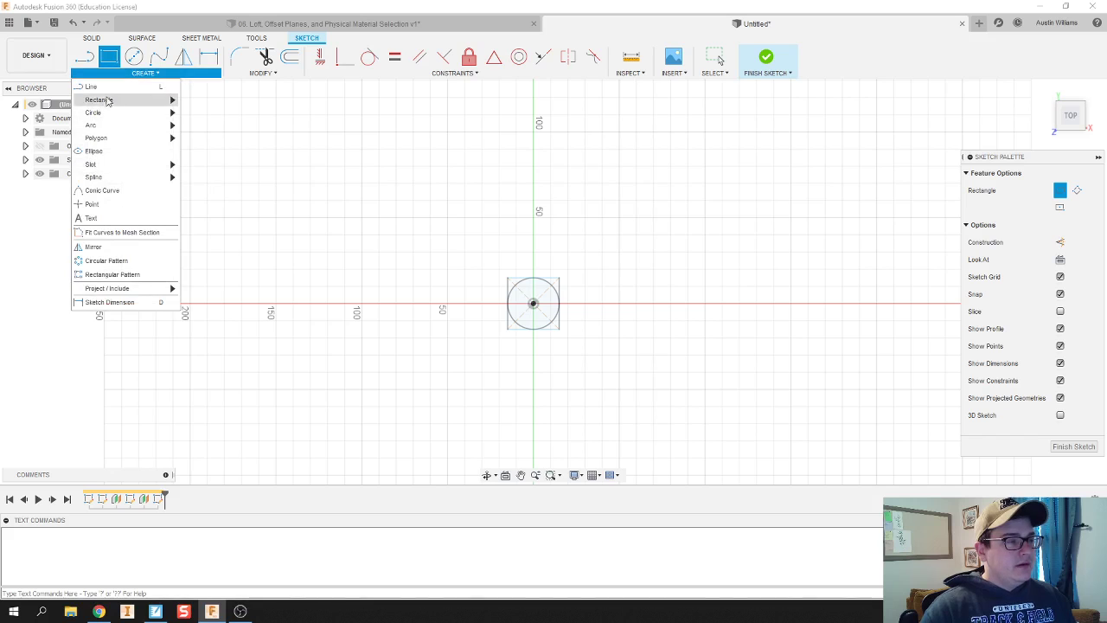
click(1060, 207)
click(534, 304)
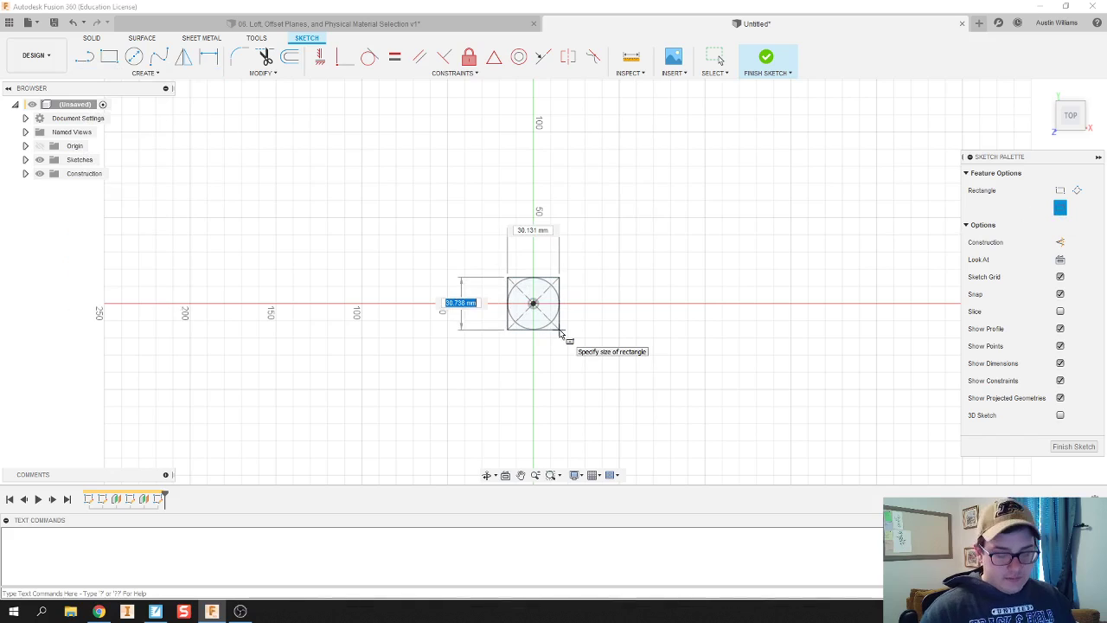
text(30)
key(Return)
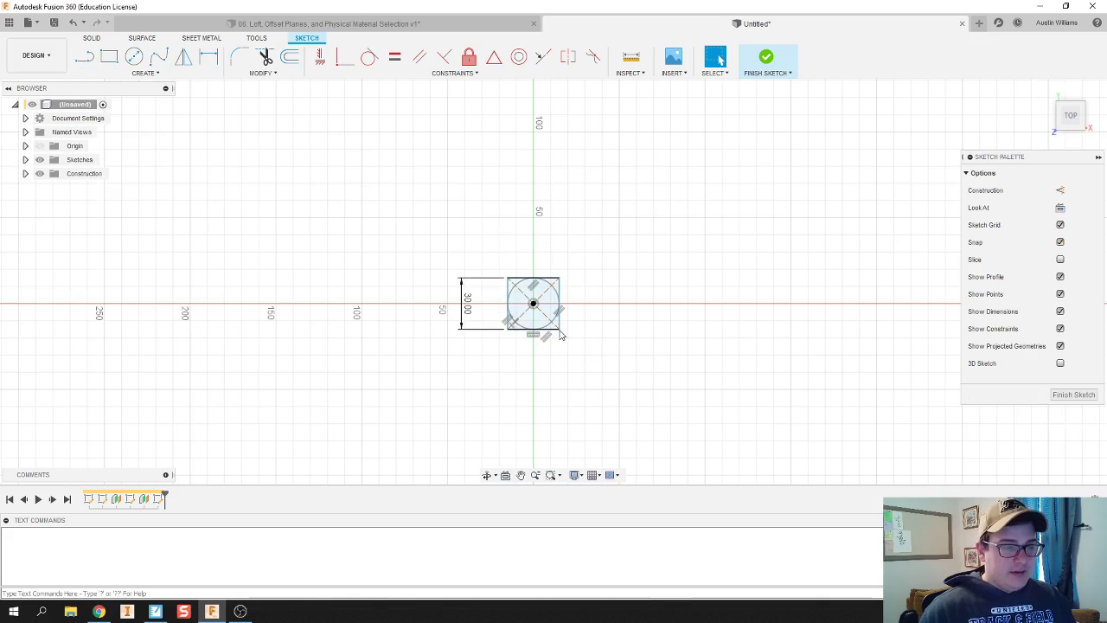
click(765, 60)
mouse_move(657, 233)
shift+middle_down()
mouse_move(674, 216)
mouse_move(655, 180)
shift+middle_up()
middle_drag(655, 253, 660, 255)
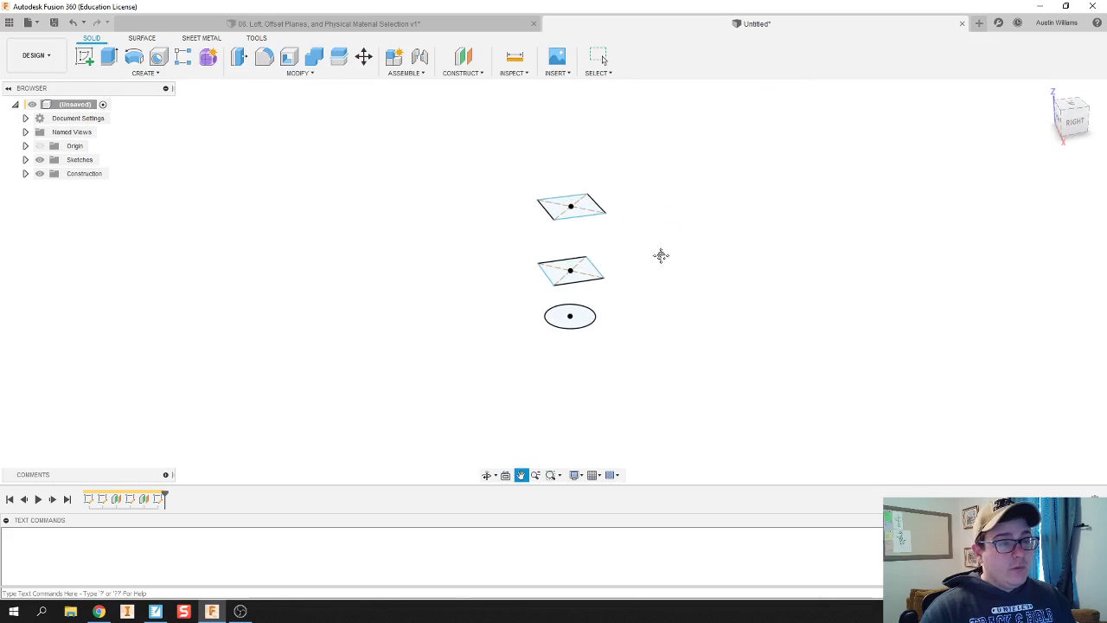
- Create a third offset construction plane 100 mm above the XY plane
click(472, 75)
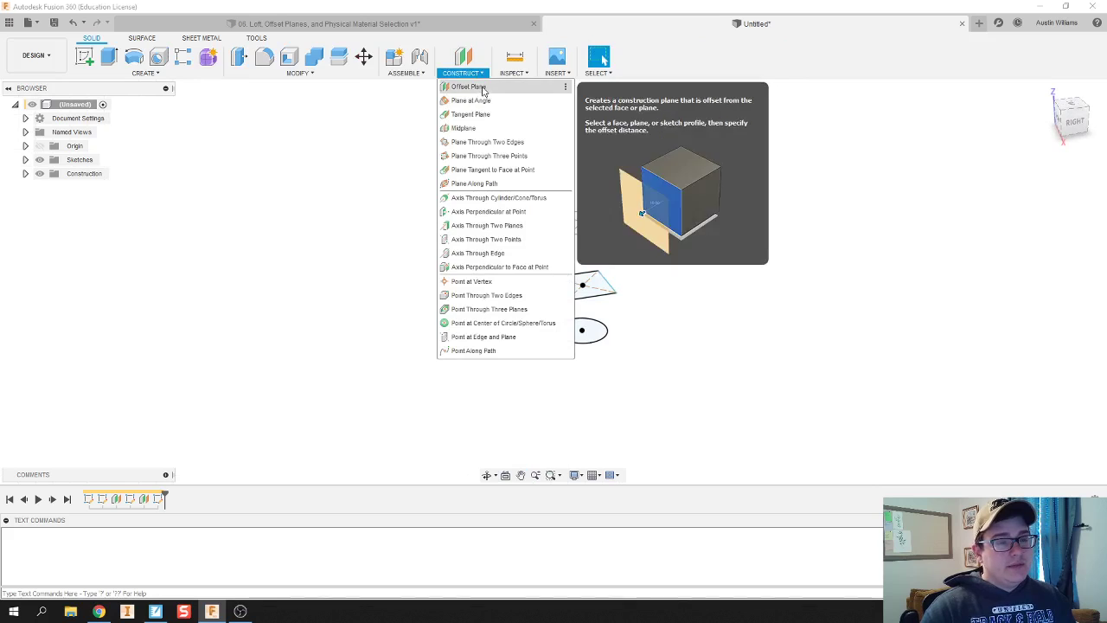
click(472, 86)
click(630, 346)
drag(613, 323, 614, 154)
shift+middle_drag(697, 299, 680, 274)
key(Return)
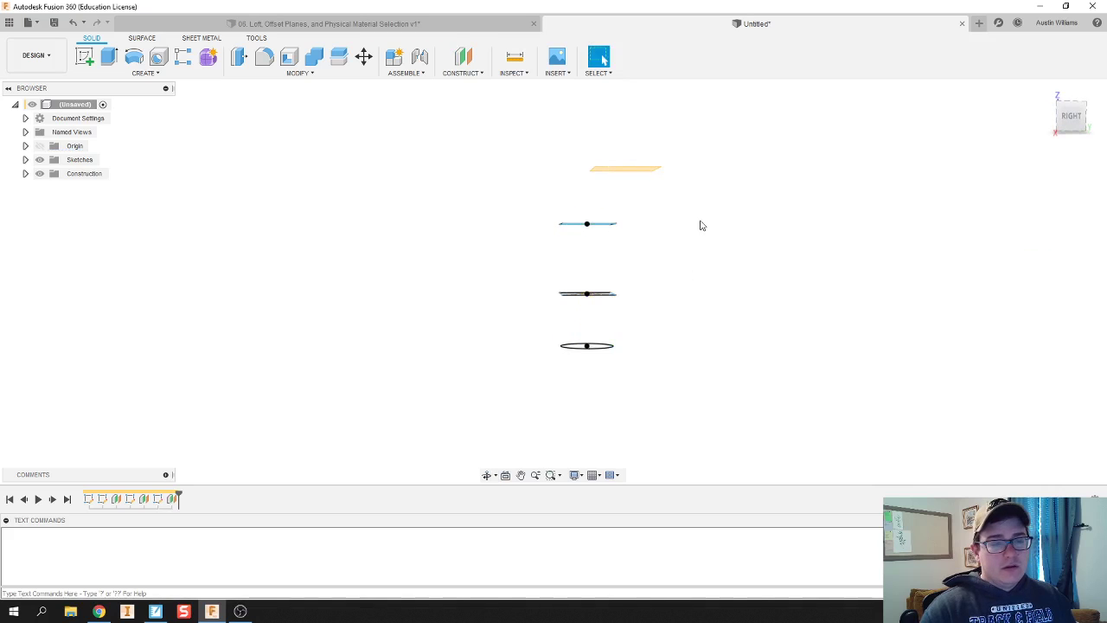
- Sketch a narrow centre rectangle, about 24 mm wide, at the origin on the 100 mm plane
mouse_move(701, 224)
shift+middle_down()
mouse_move(736, 274)
mouse_move(181, 158)
shift+middle_up()
click(83, 56)
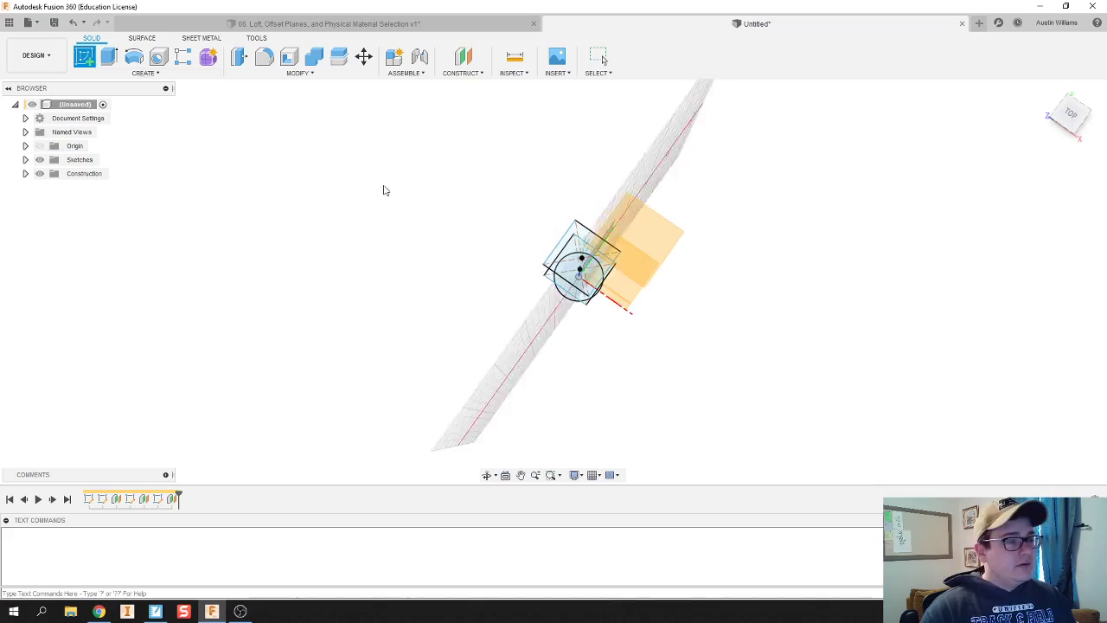
click(642, 248)
mouse_move(667, 351)
shift+middle_down()
mouse_move(648, 250)
mouse_move(628, 326)
mouse_move(631, 256)
shift+middle_up()
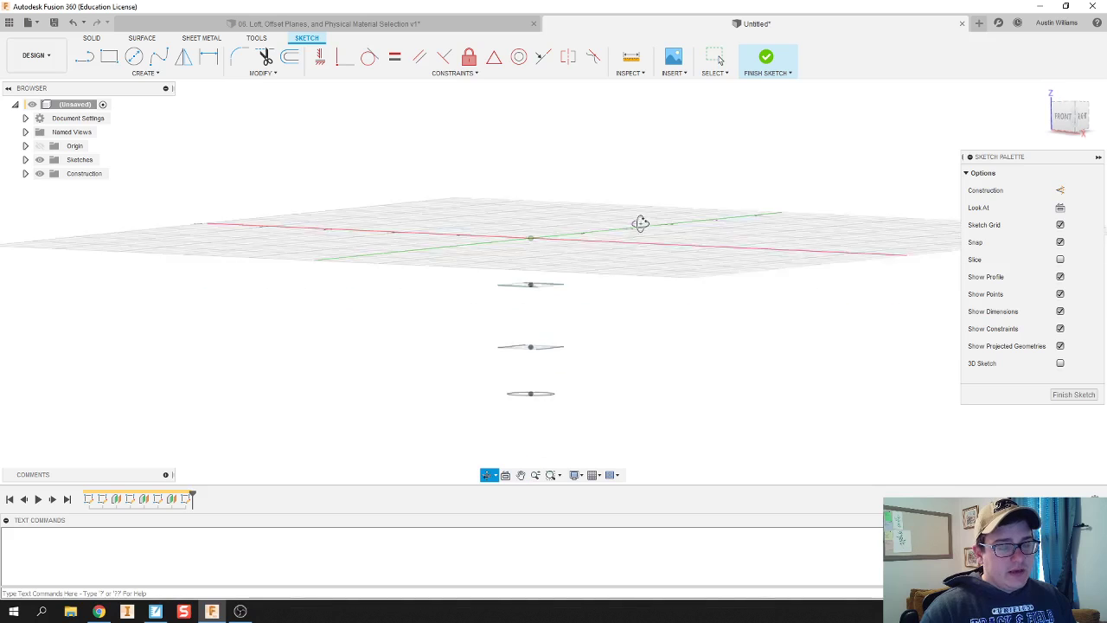
shift+middle_drag(639, 223, 646, 244)
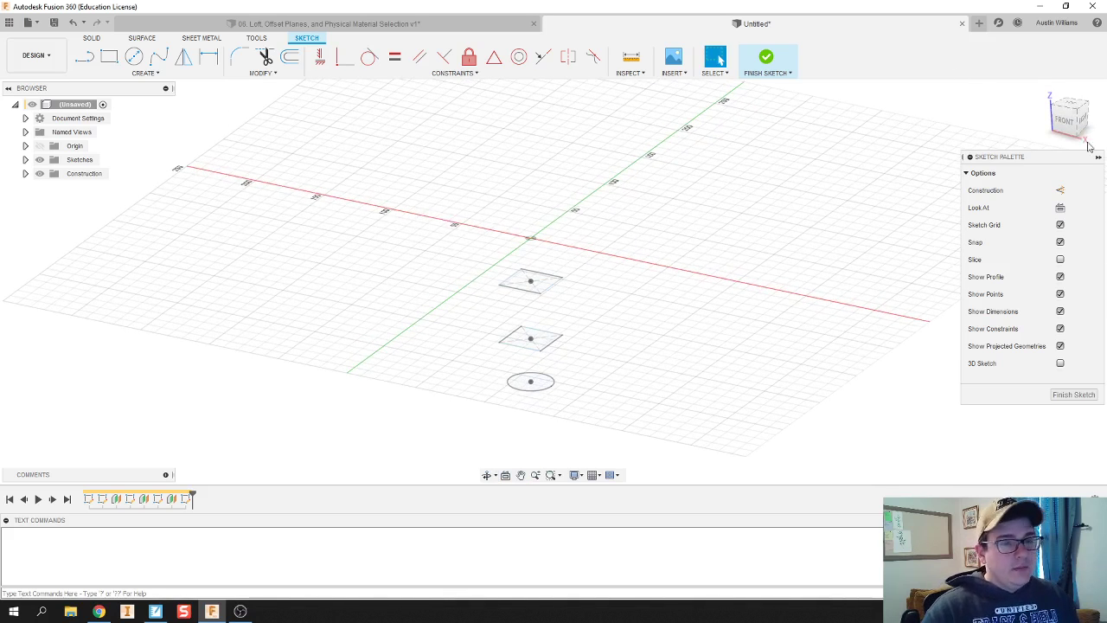
click(1061, 125)
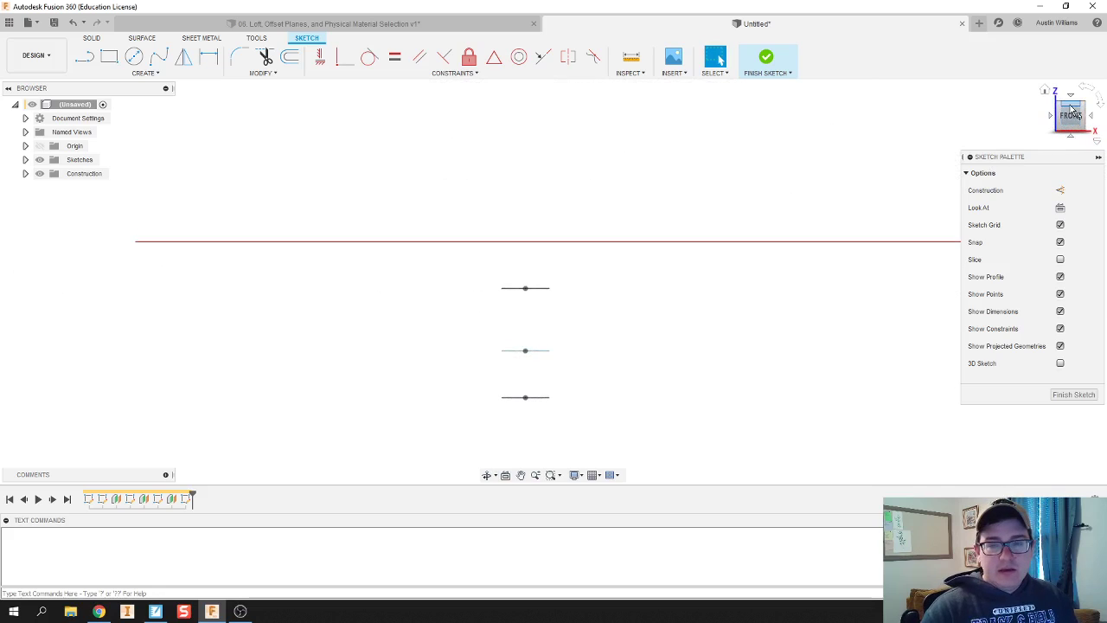
click(1071, 108)
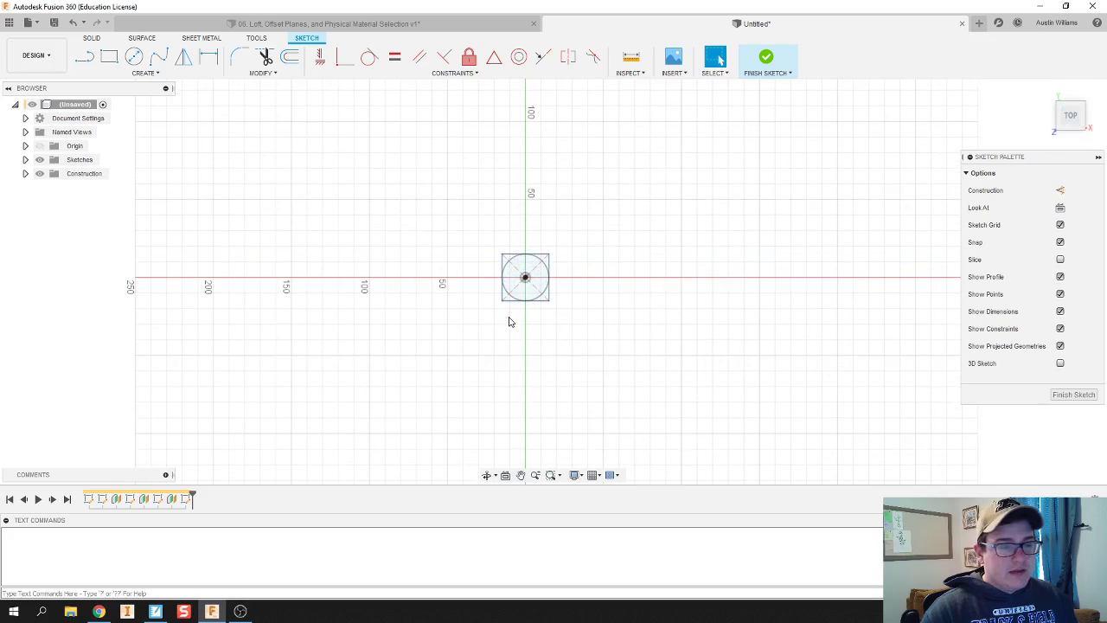
click(109, 57)
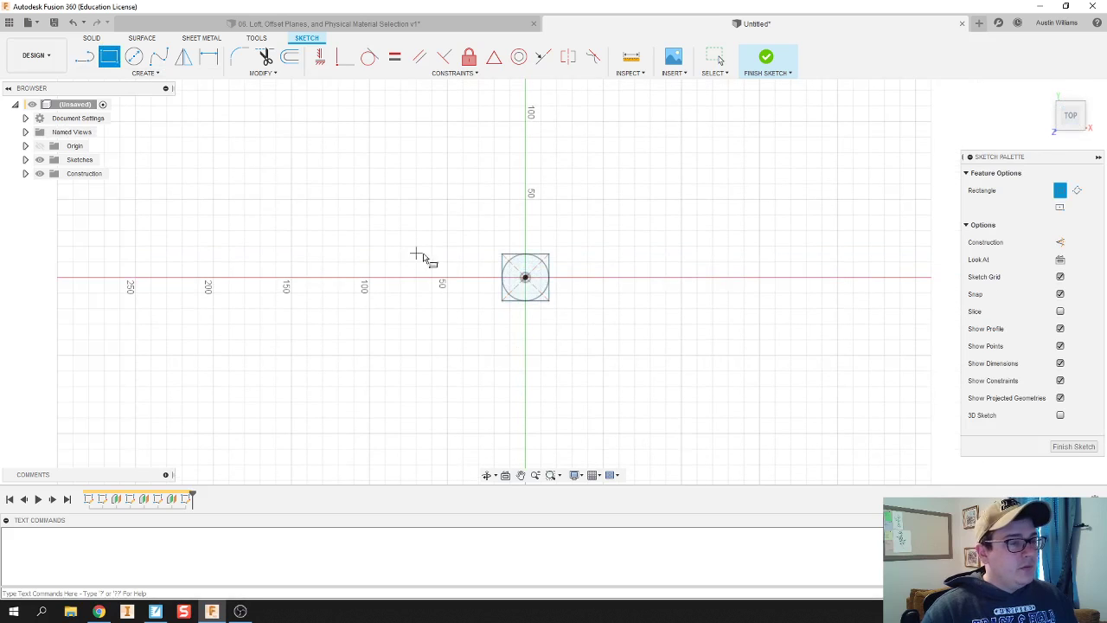
click(1060, 208)
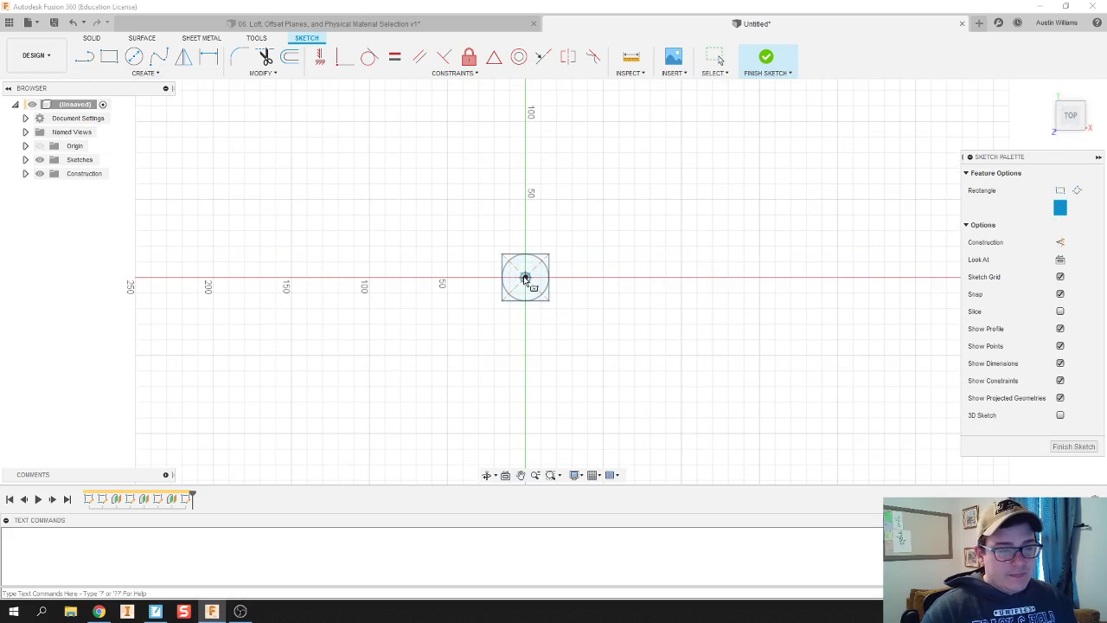
click(525, 276)
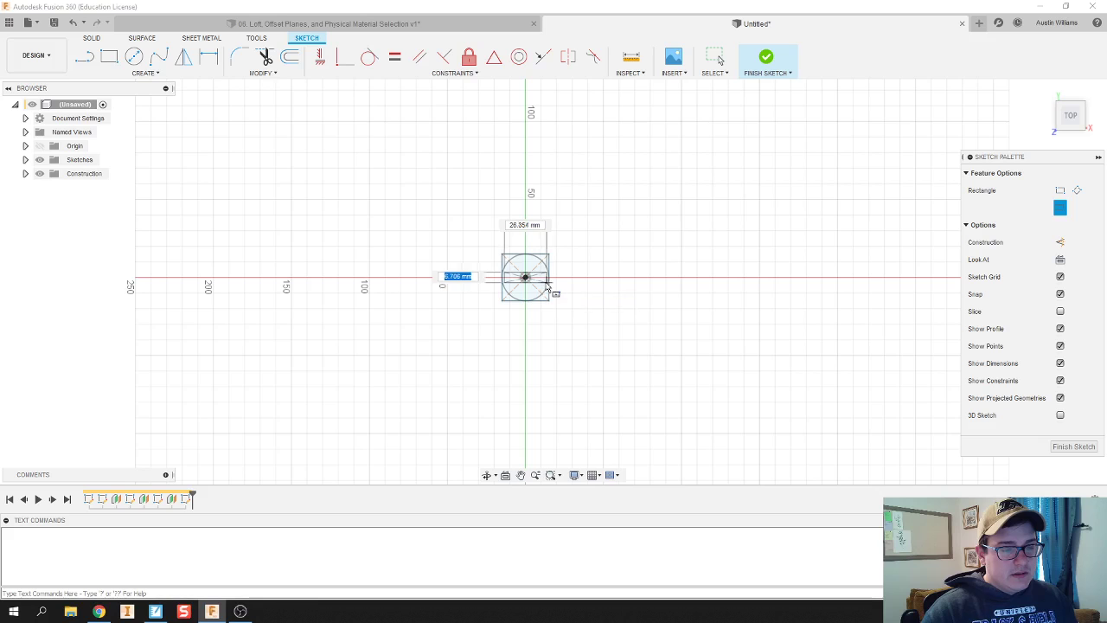
scroll(546, 287, up, 1)
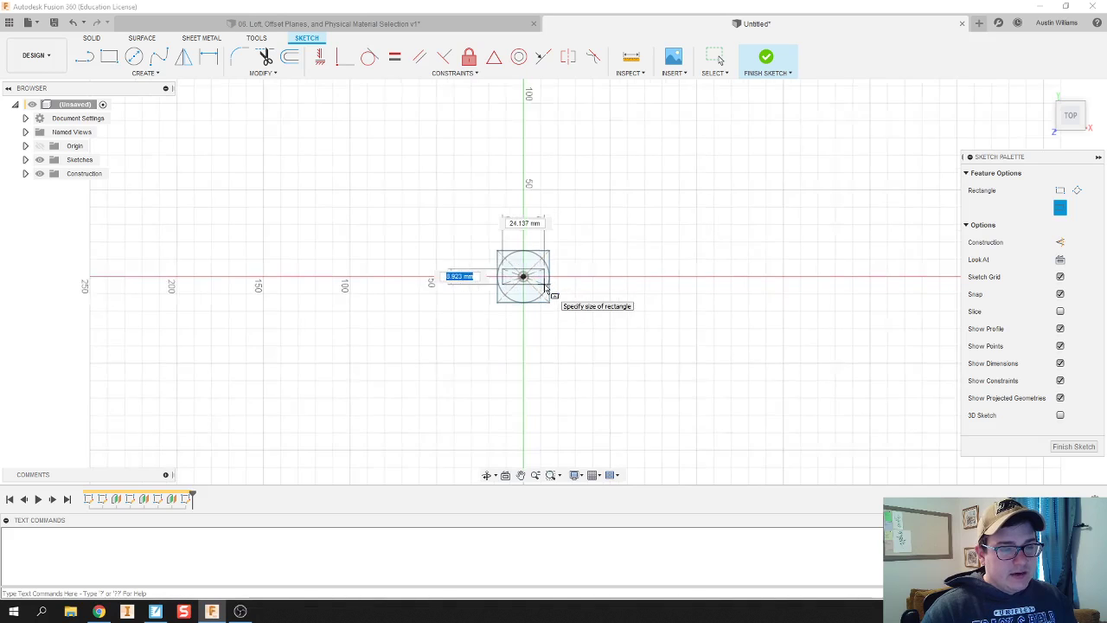
scroll(546, 287, up, 4)
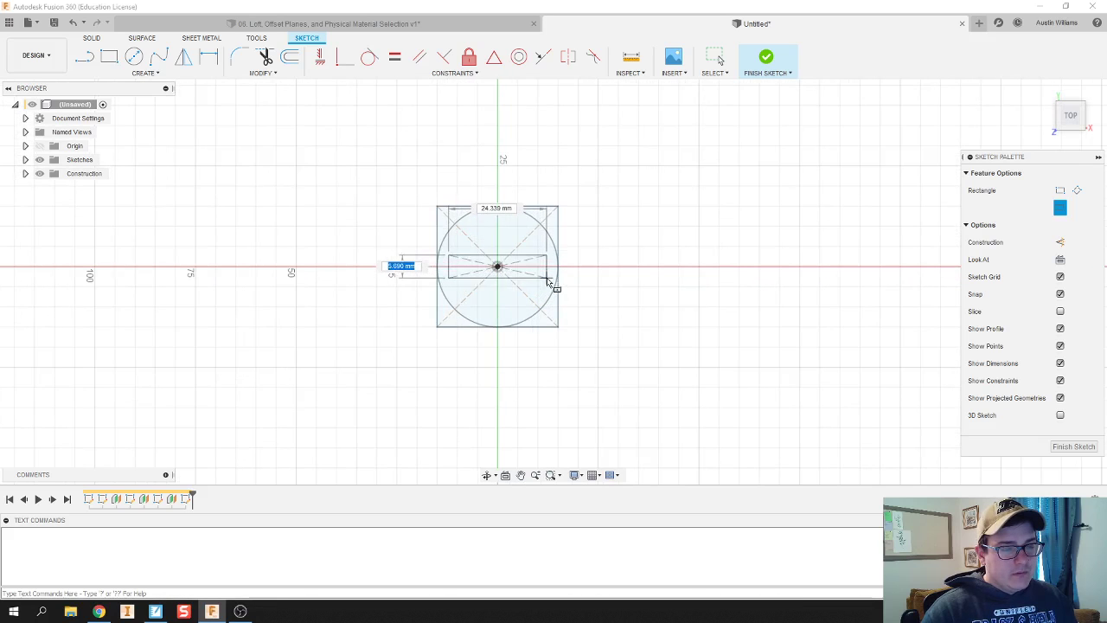
click(546, 285)
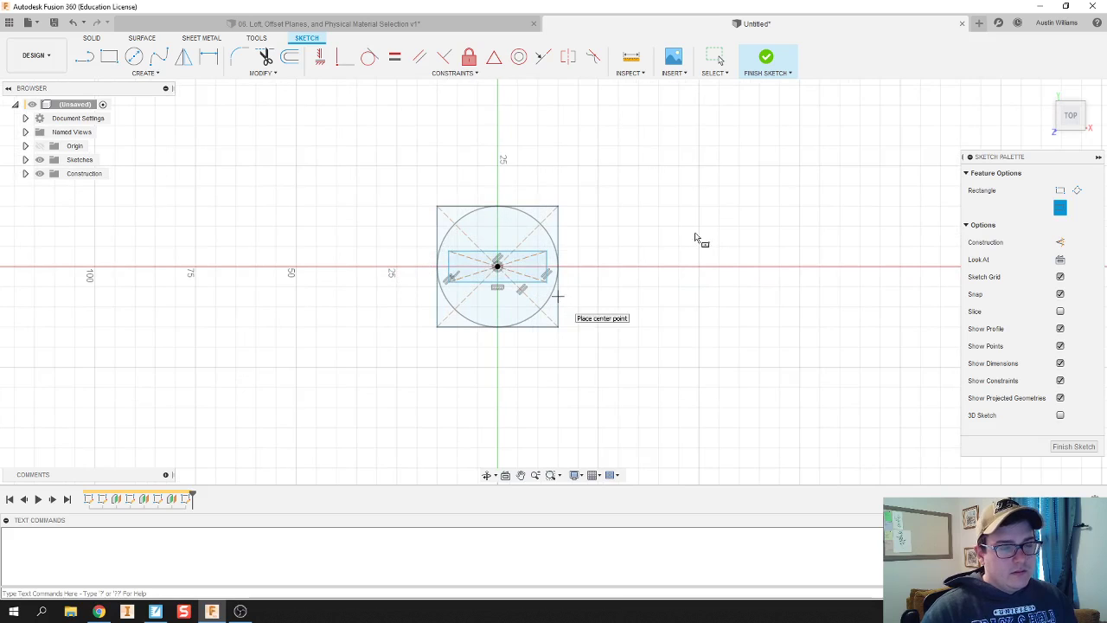
click(767, 57)
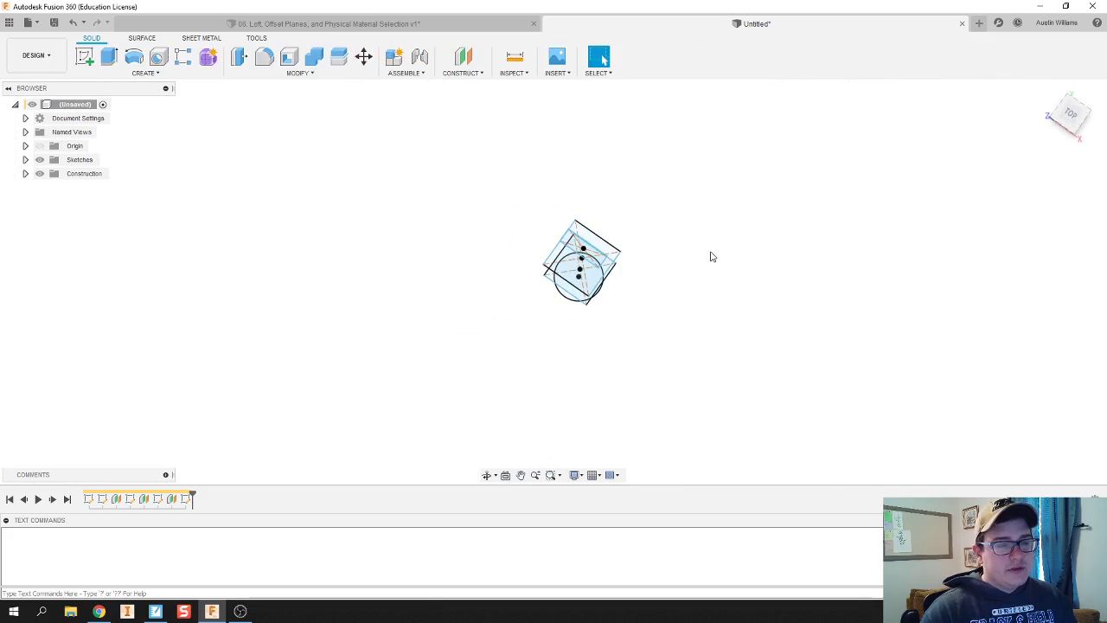
- Start a loft and pick the circle, both squares and the top profile as its sections
shift+middle_drag(709, 254, 690, 185)
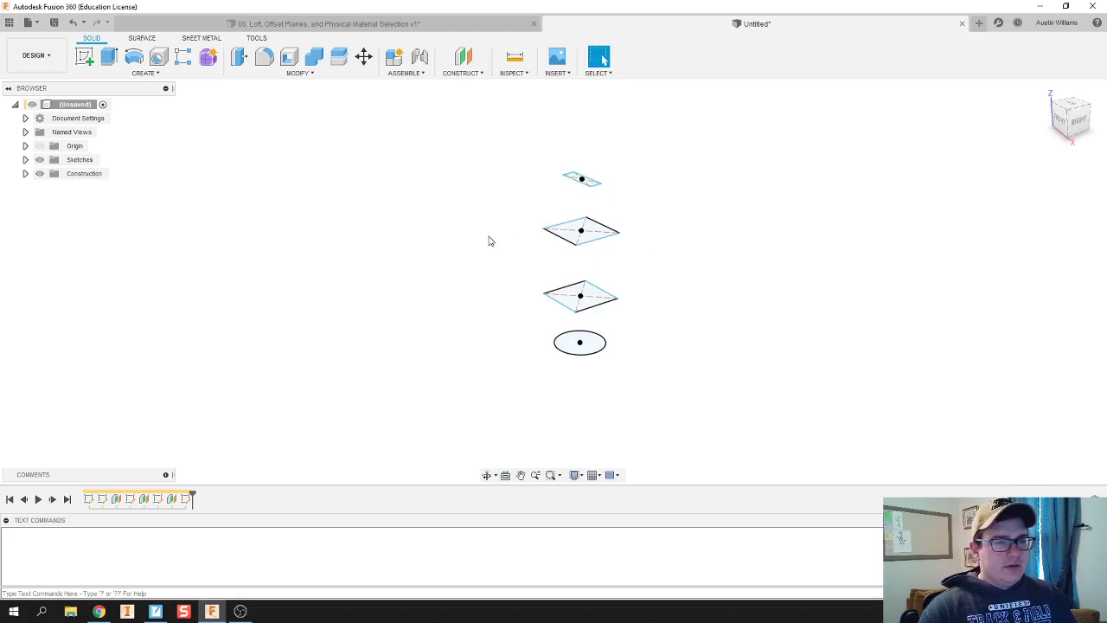
click(105, 74)
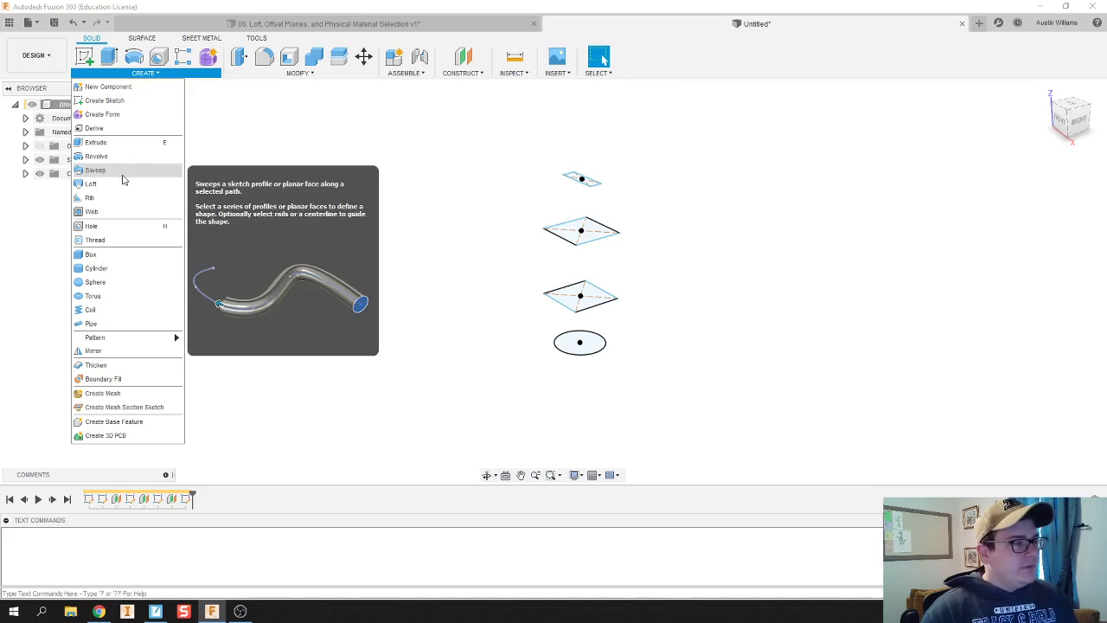
click(92, 185)
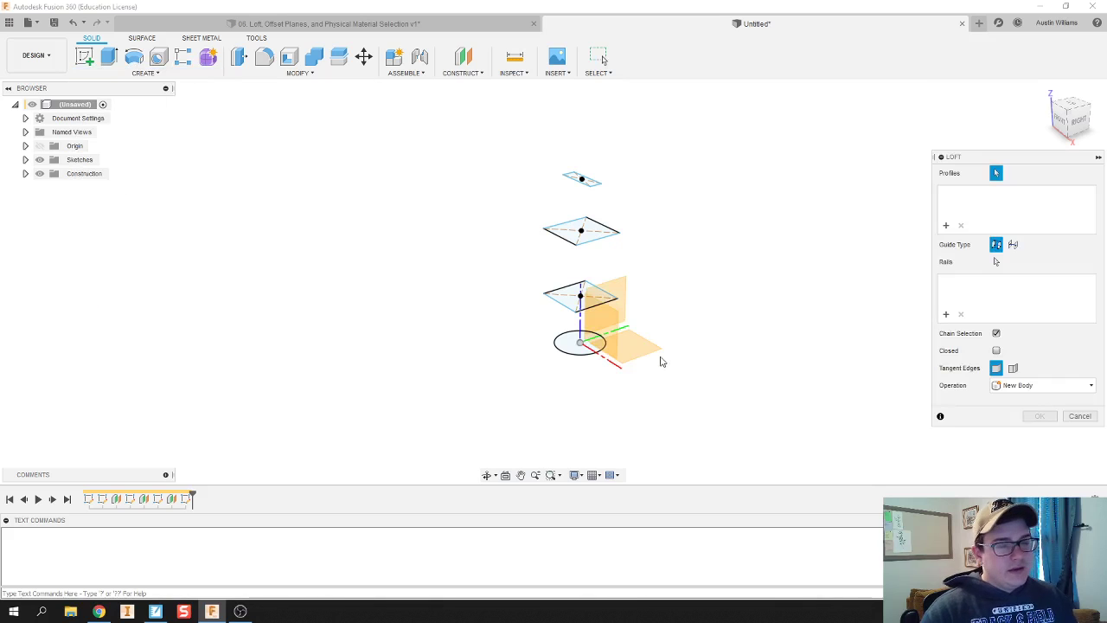
click(575, 348)
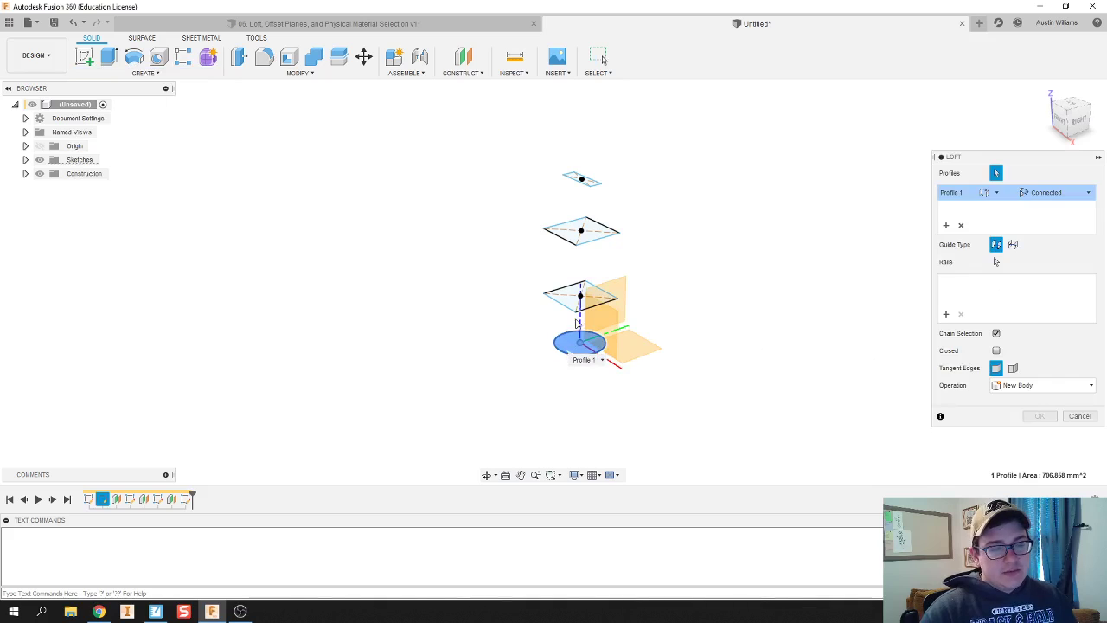
click(578, 305)
click(578, 226)
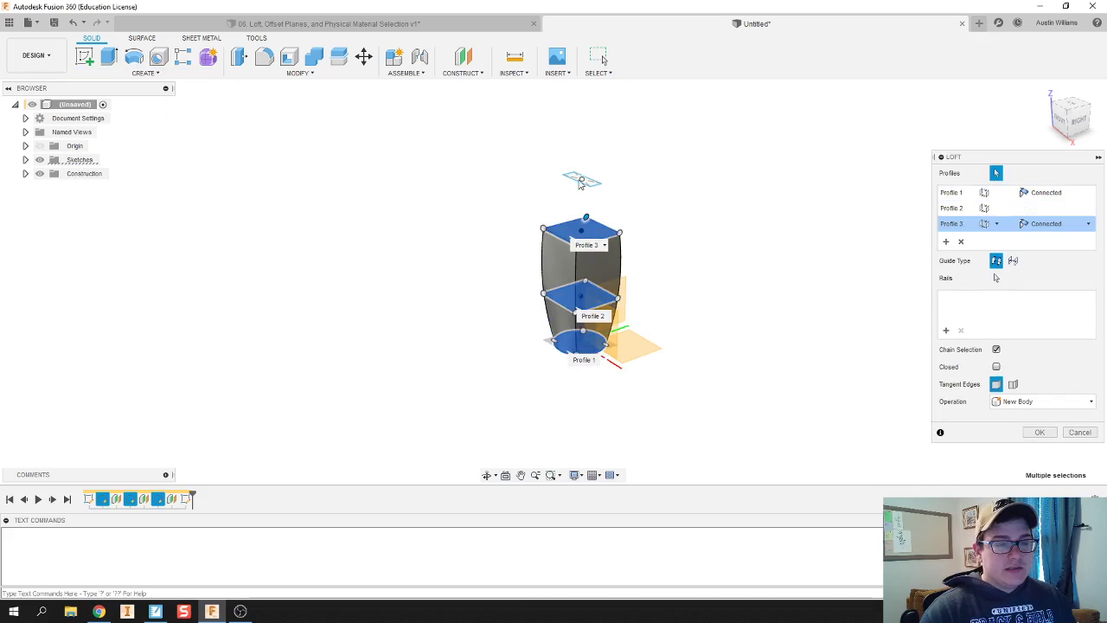
click(581, 181)
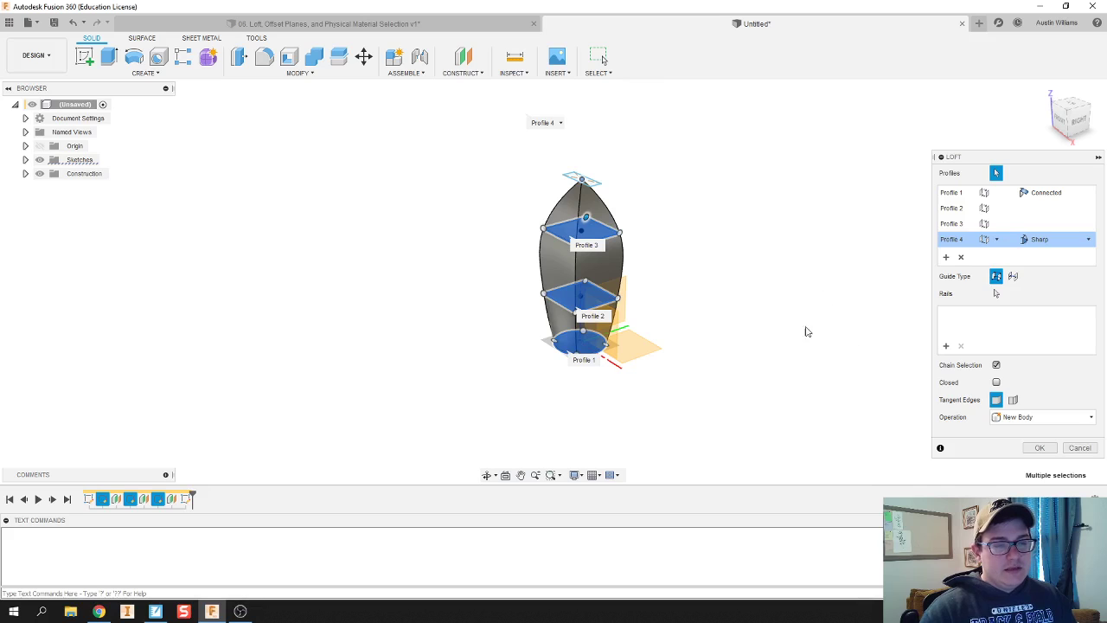
click(597, 184)
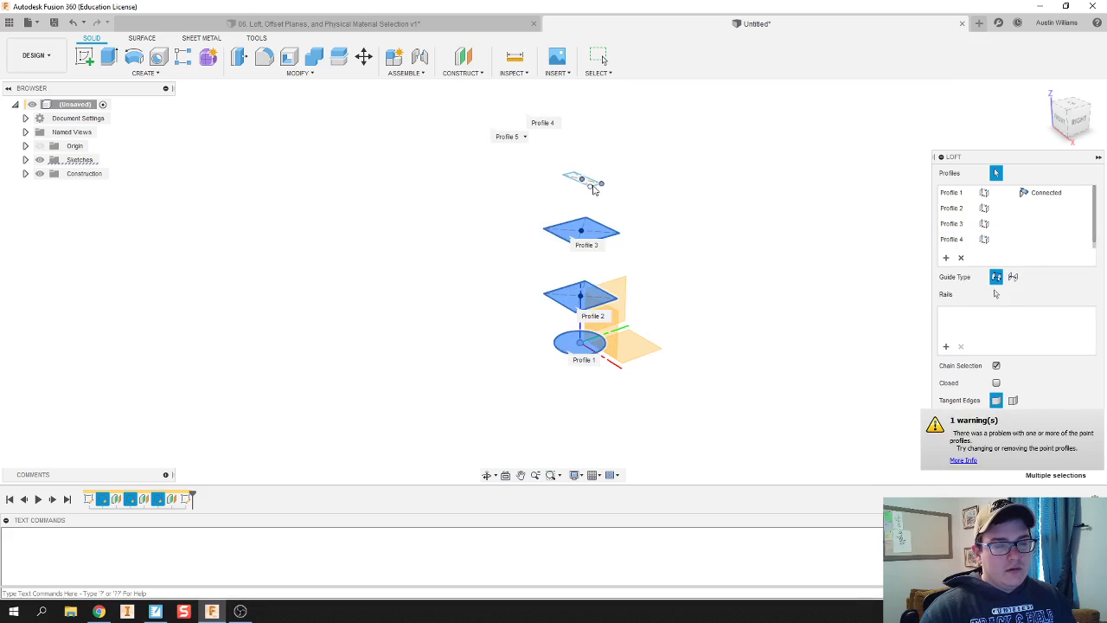
click(564, 356)
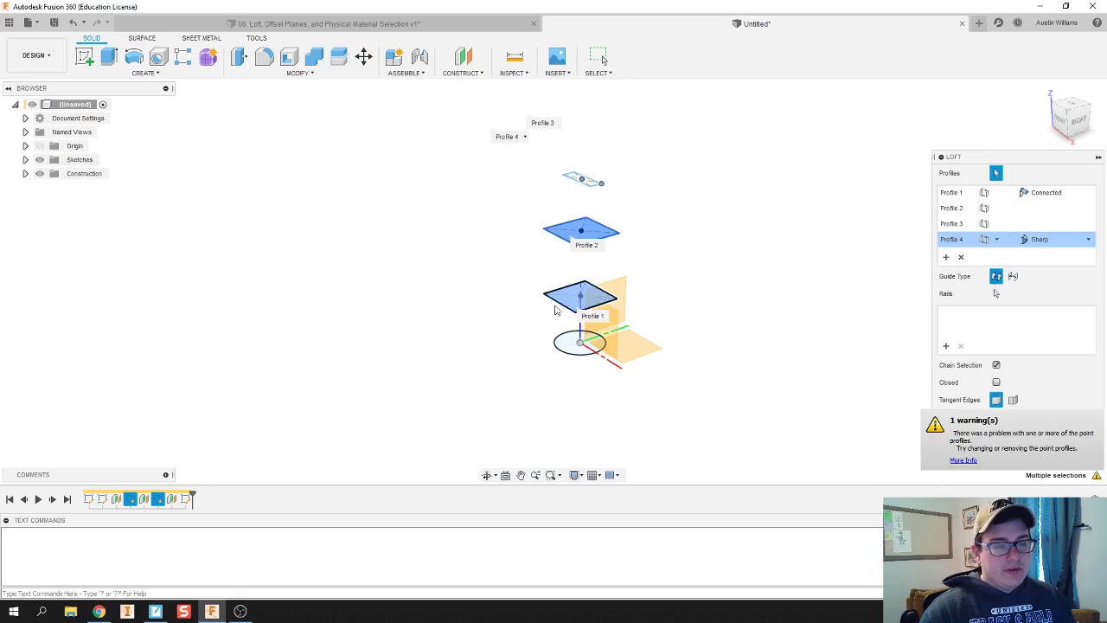
click(563, 357)
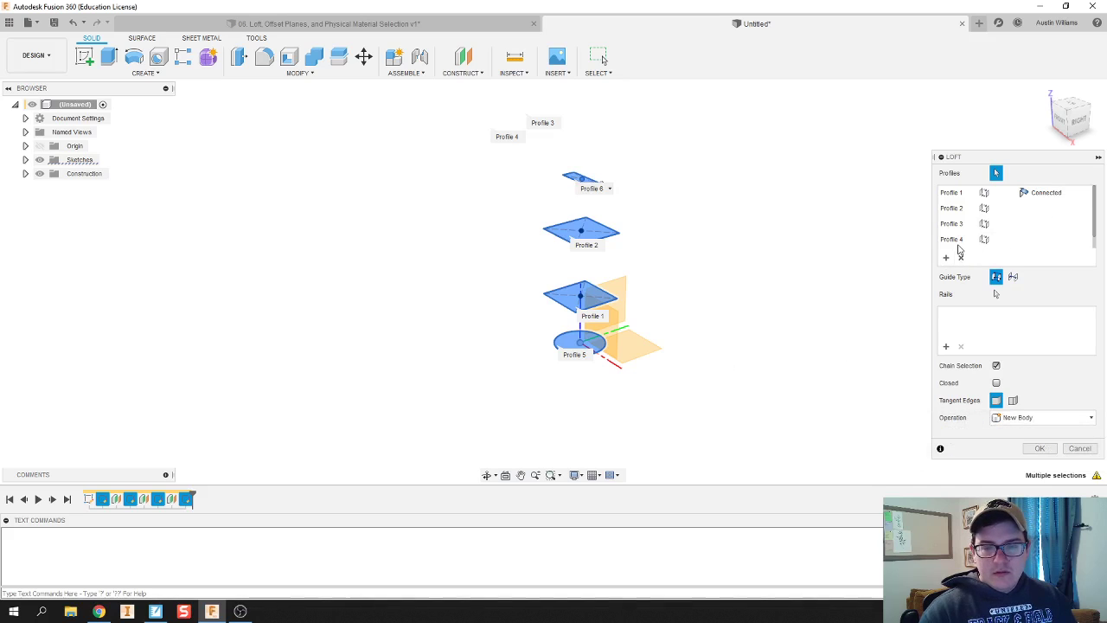
- Cancel the failed loft and leave sketch editing
click(1039, 448)
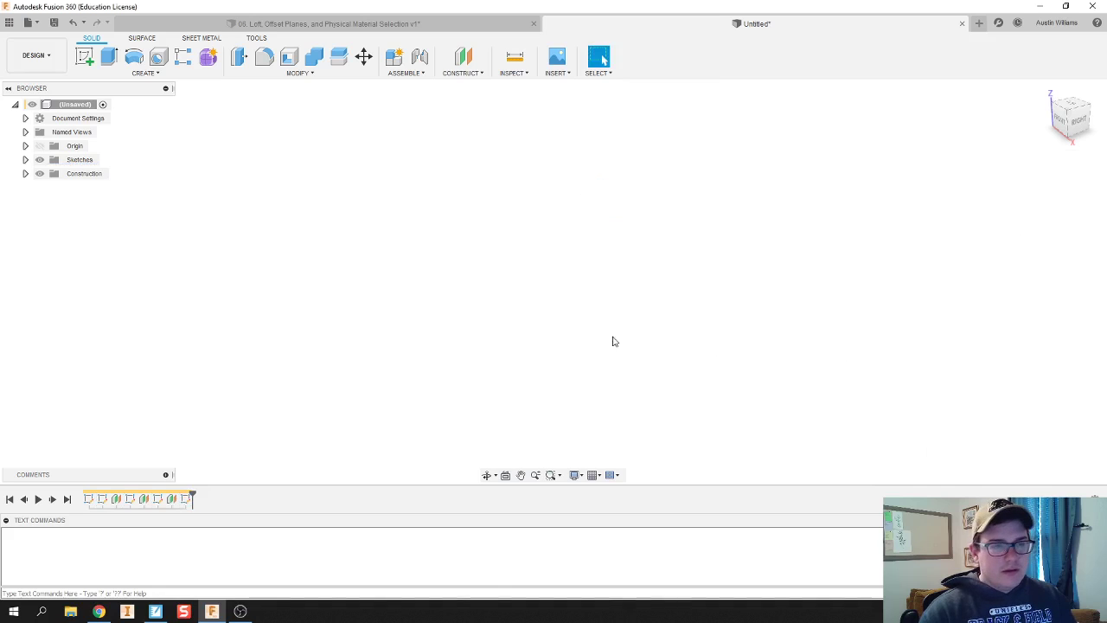
mouse_move(368, 209)
shift+middle_down()
mouse_move(363, 245)
mouse_move(411, 374)
mouse_move(162, 107)
shift+middle_up()
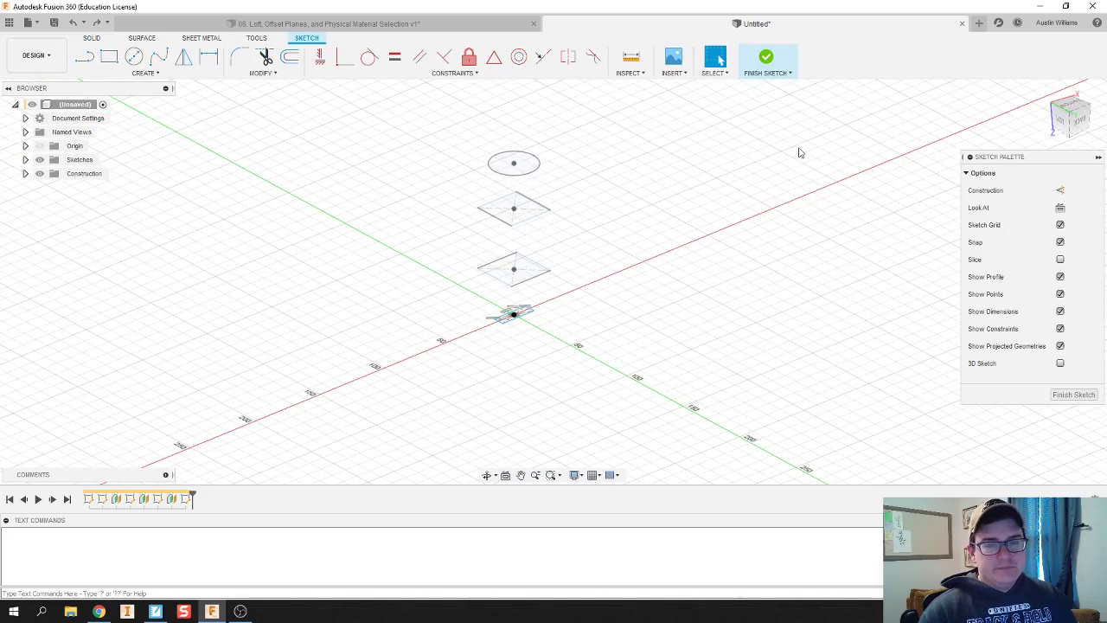
click(766, 57)
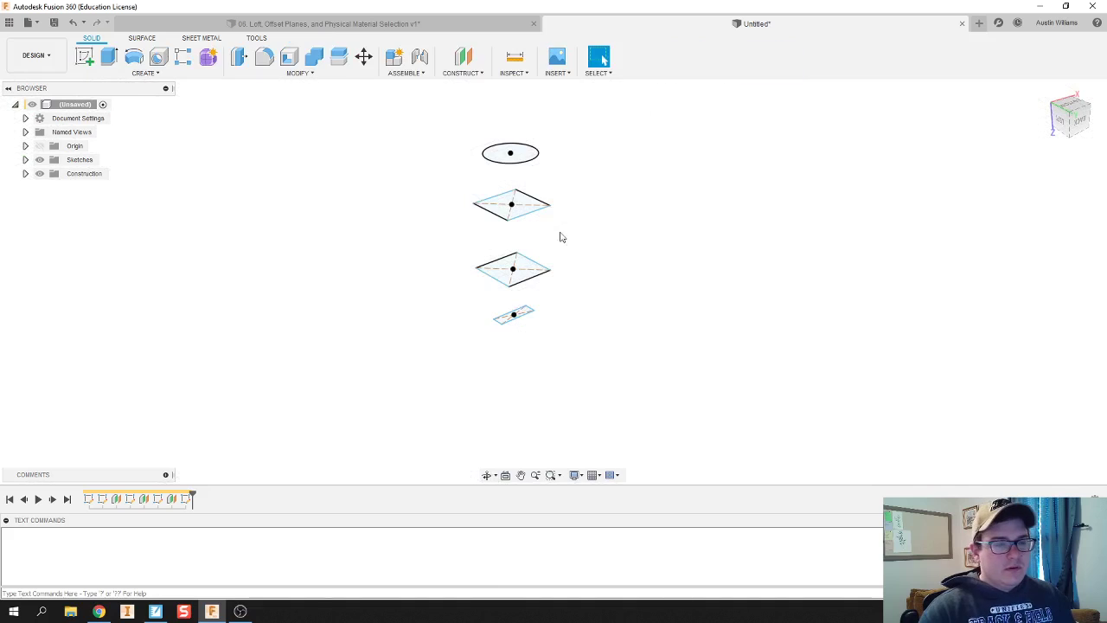
- Loft a solid body through the circle, upper square, lower square and thin rectangle
click(121, 73)
click(124, 183)
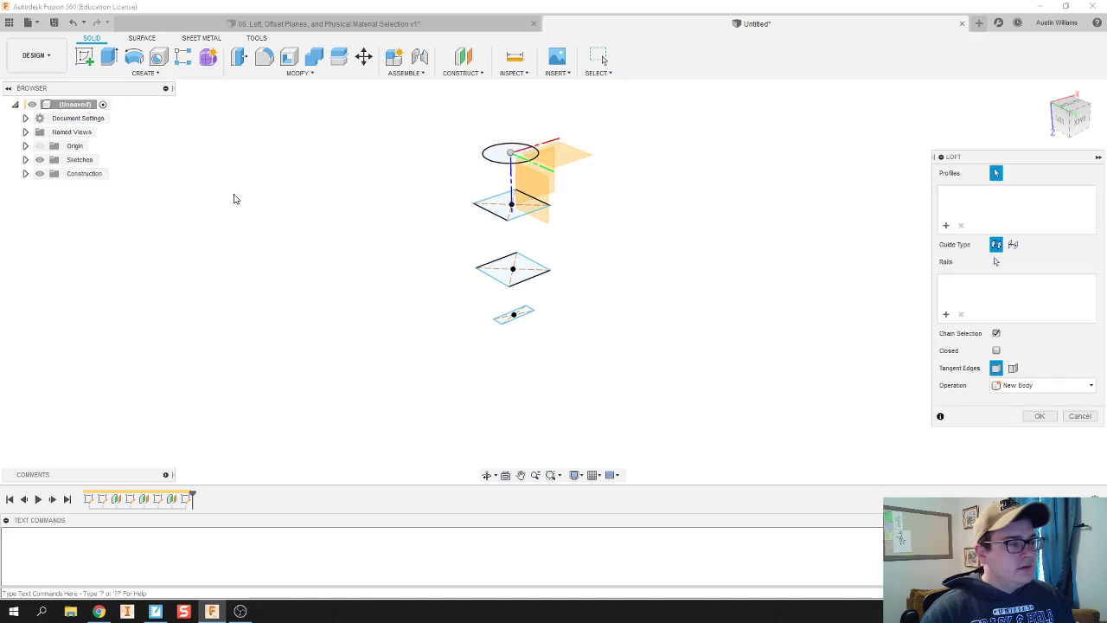
click(504, 156)
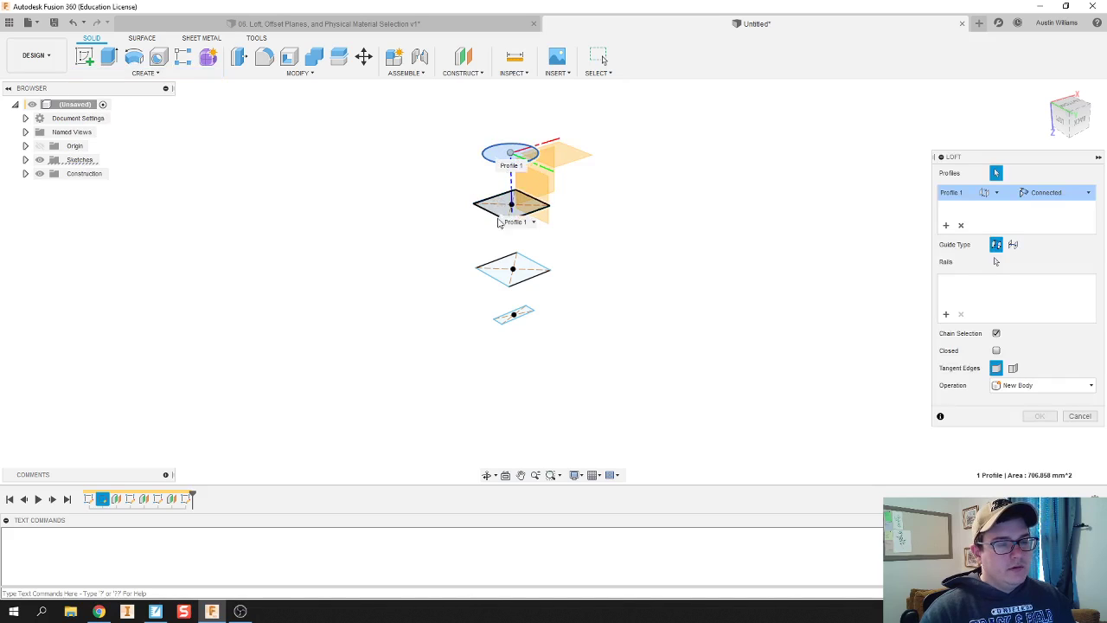
click(502, 214)
click(501, 284)
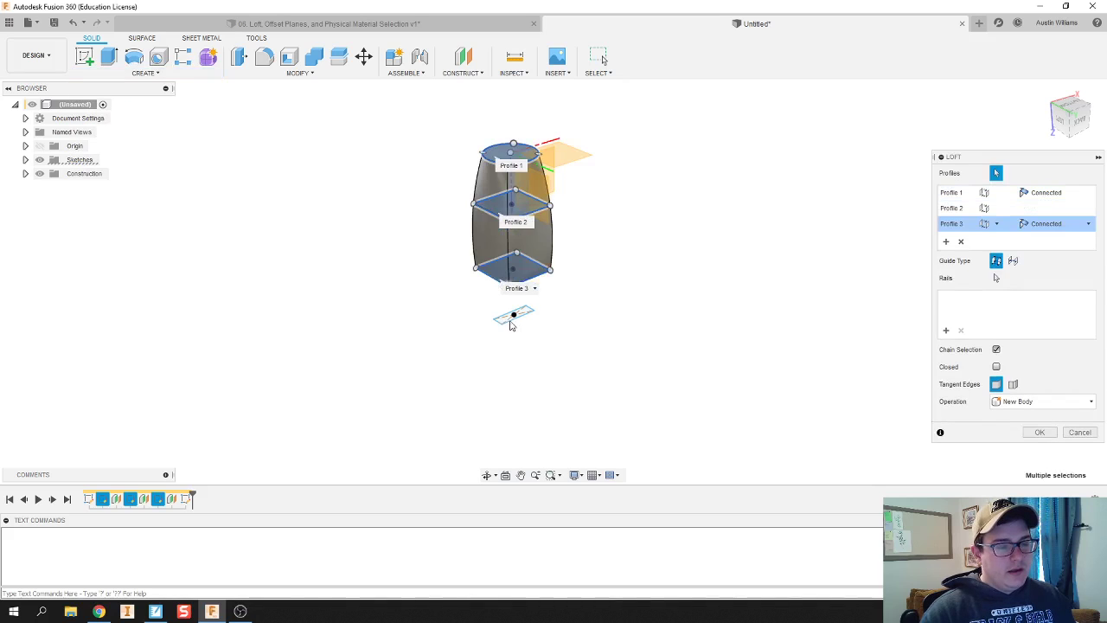
click(510, 321)
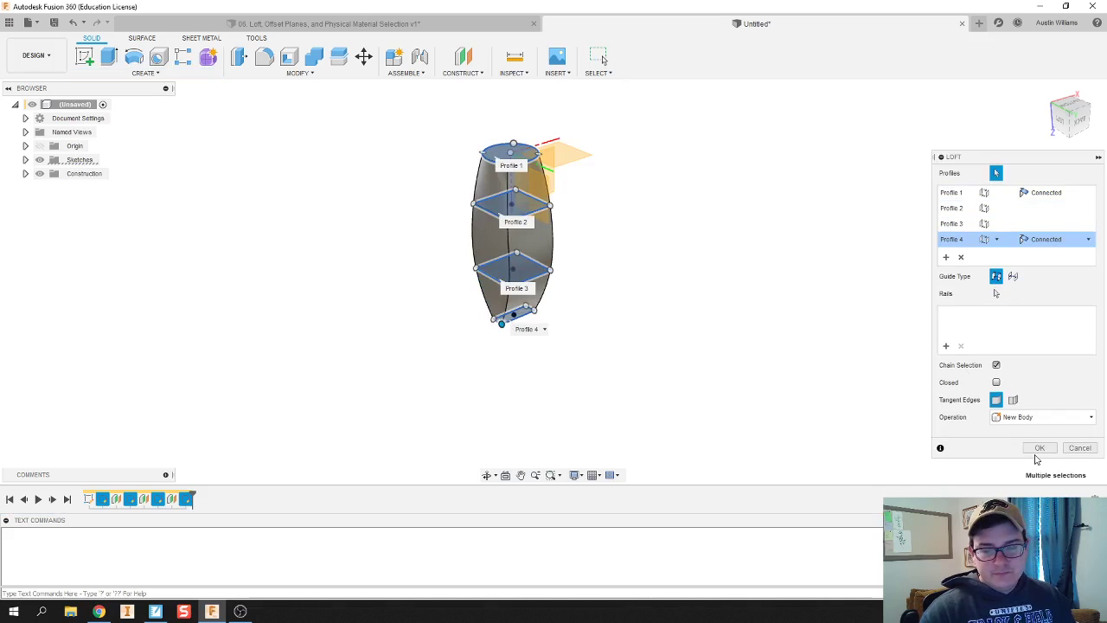
click(1039, 448)
mouse_move(722, 289)
shift+middle_down()
mouse_move(655, 294)
mouse_move(611, 282)
mouse_move(573, 299)
mouse_move(621, 315)
mouse_move(632, 282)
mouse_move(657, 277)
mouse_move(731, 277)
mouse_move(727, 296)
shift+middle_up()
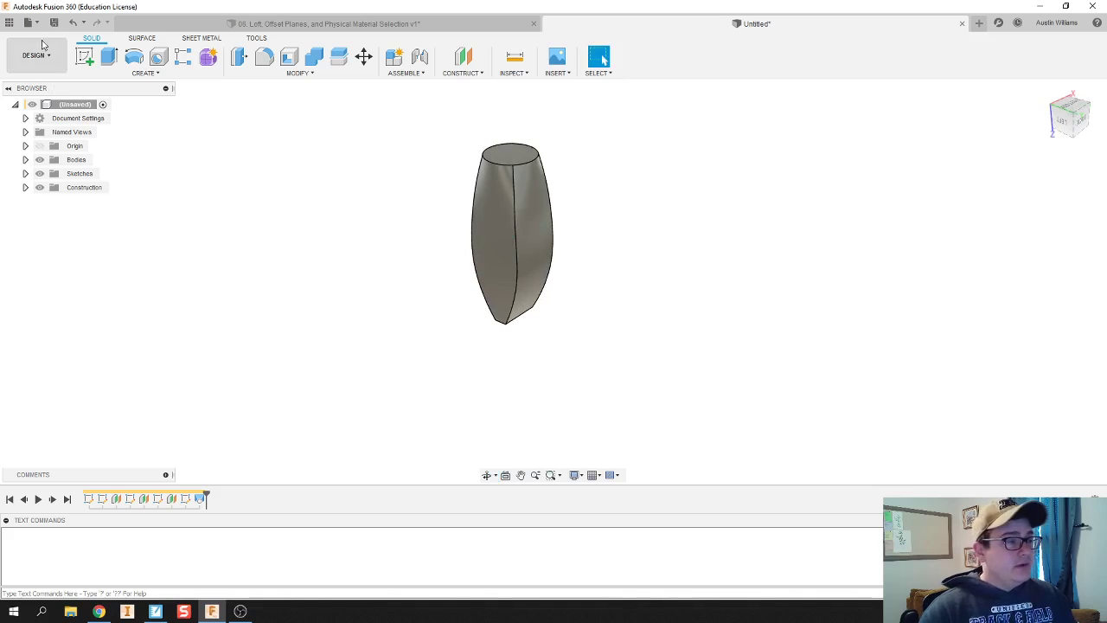
click(84, 57)
- Sketch on the vertical plane through the body and begin an ellipse at its middle
shift+middle_drag(494, 266, 550, 216)
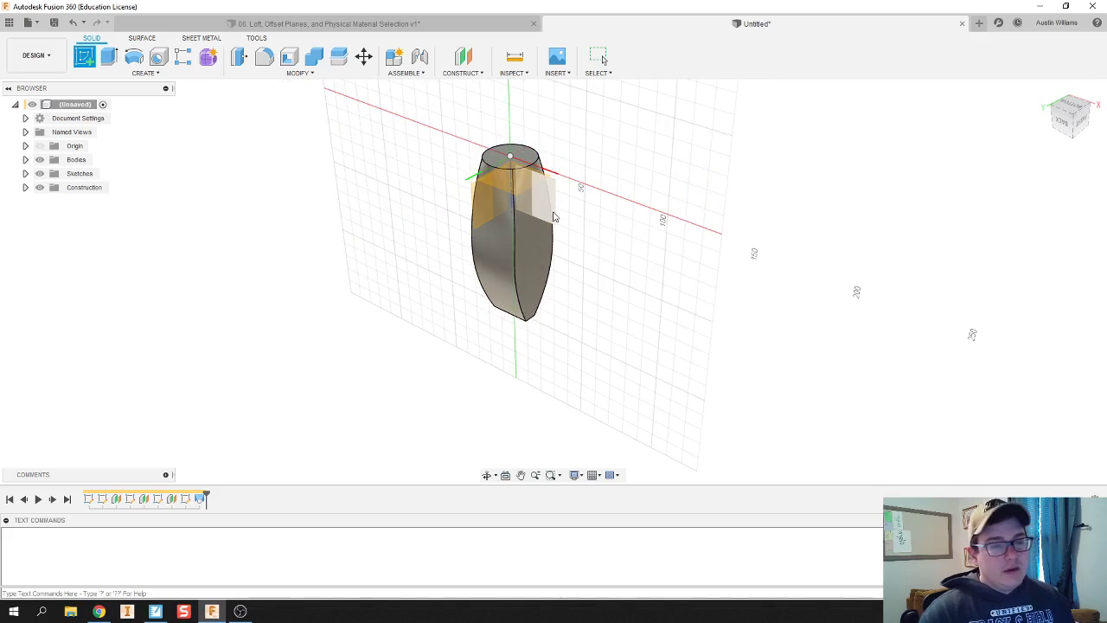
click(553, 210)
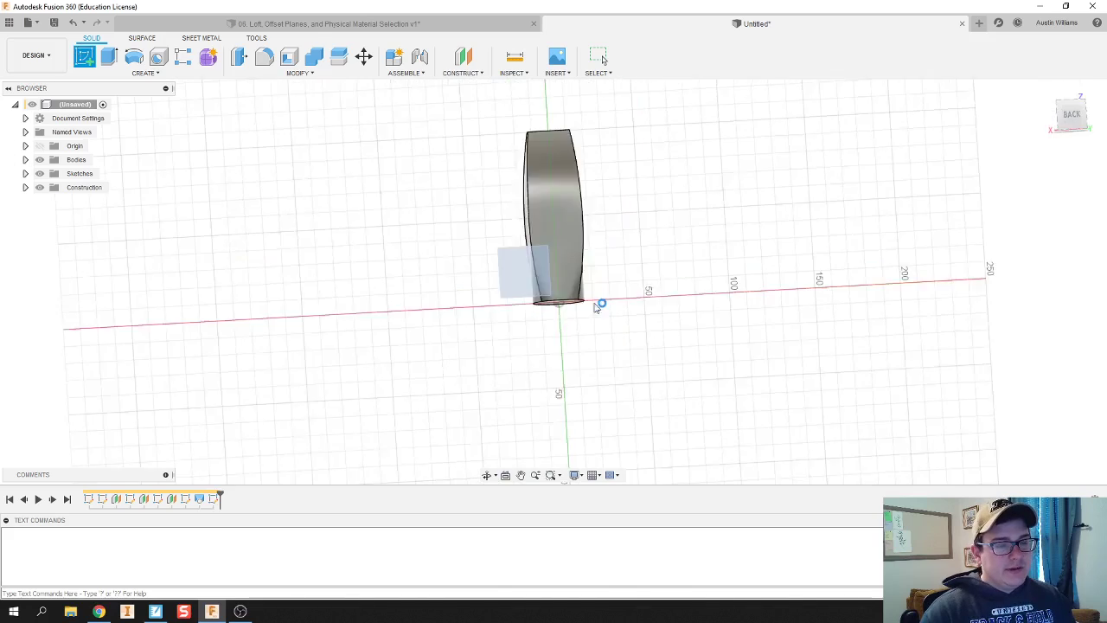
click(145, 72)
mouse_move(128, 152)
click(201, 206)
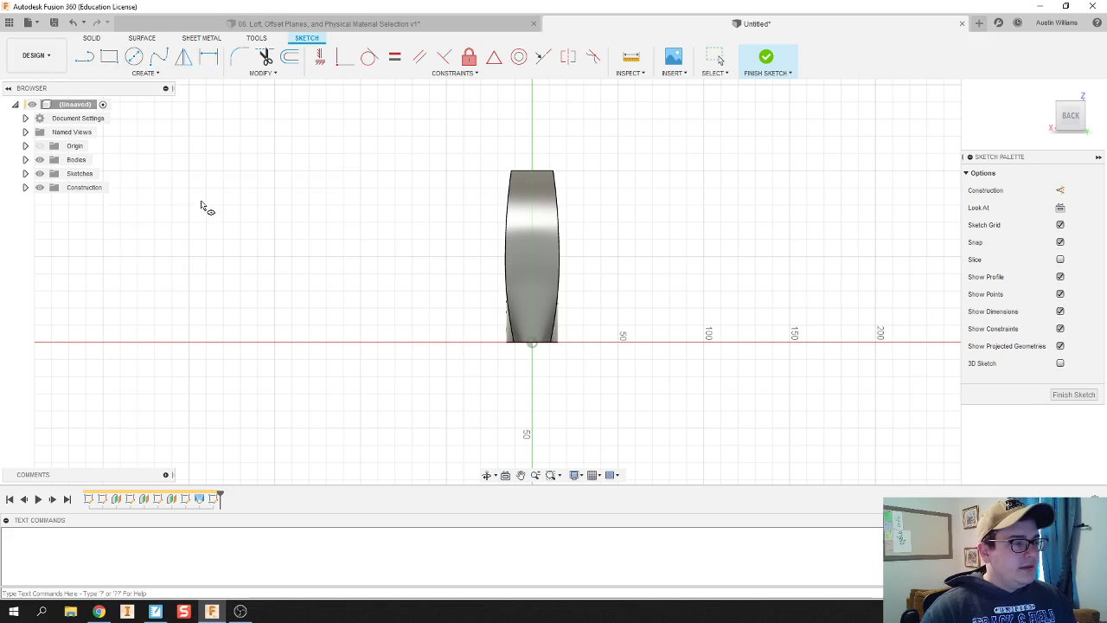
click(531, 261)
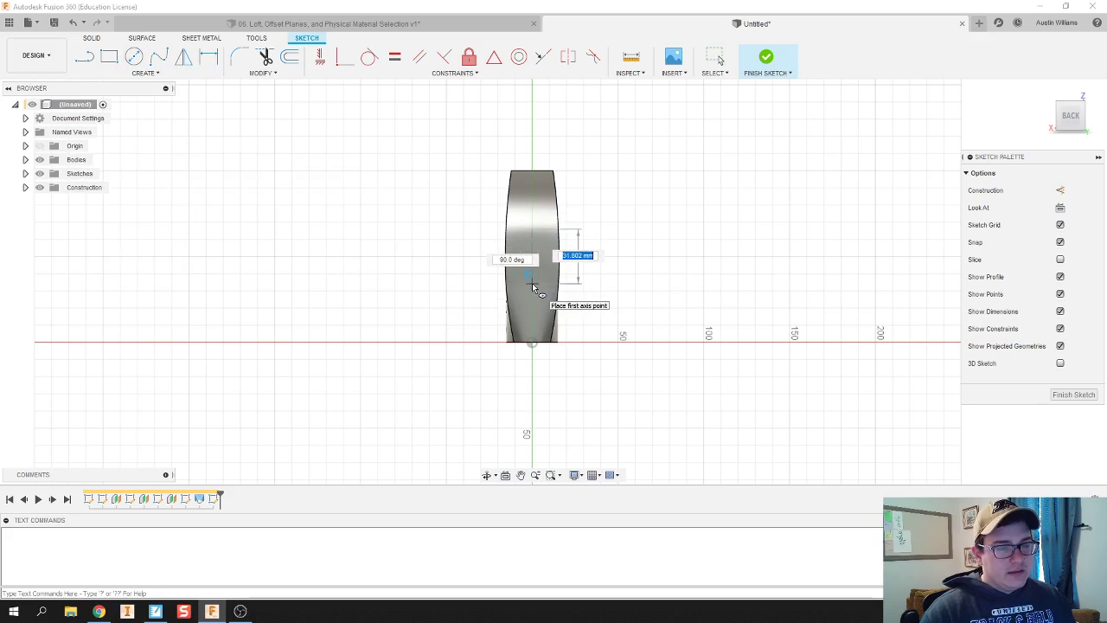
click(532, 279)
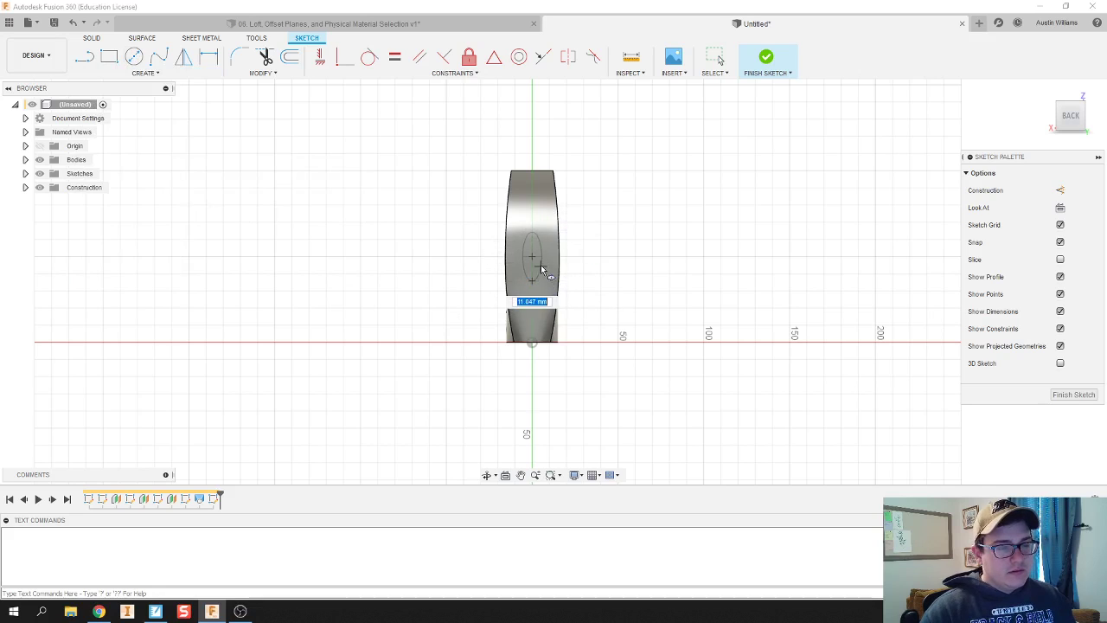
- Complete the ellipse's width and finish the ellipse sketch
click(544, 264)
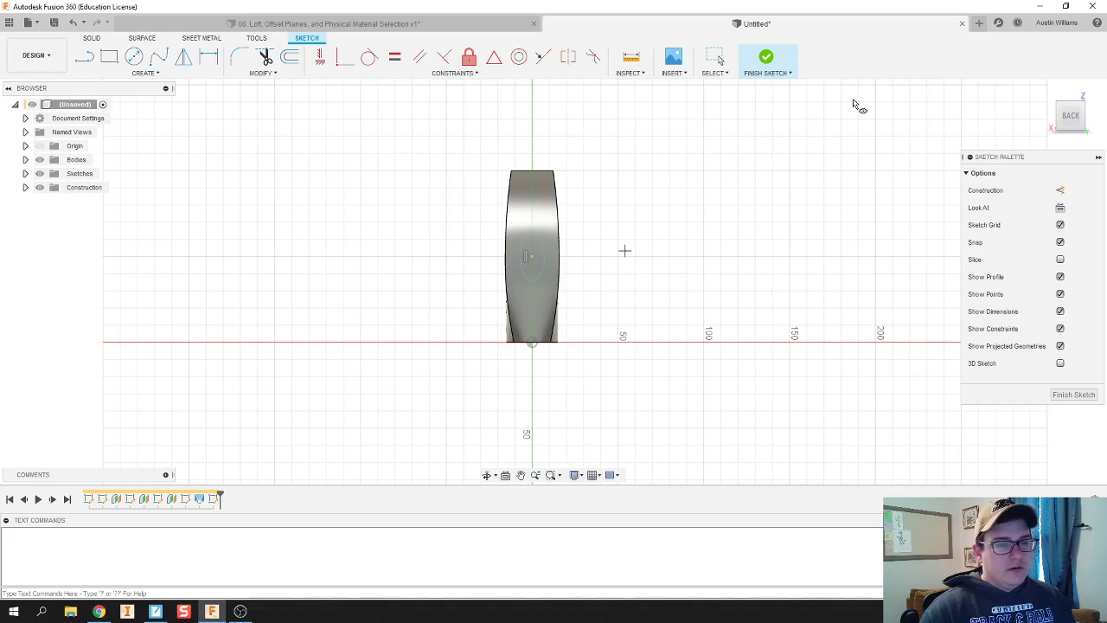
click(758, 56)
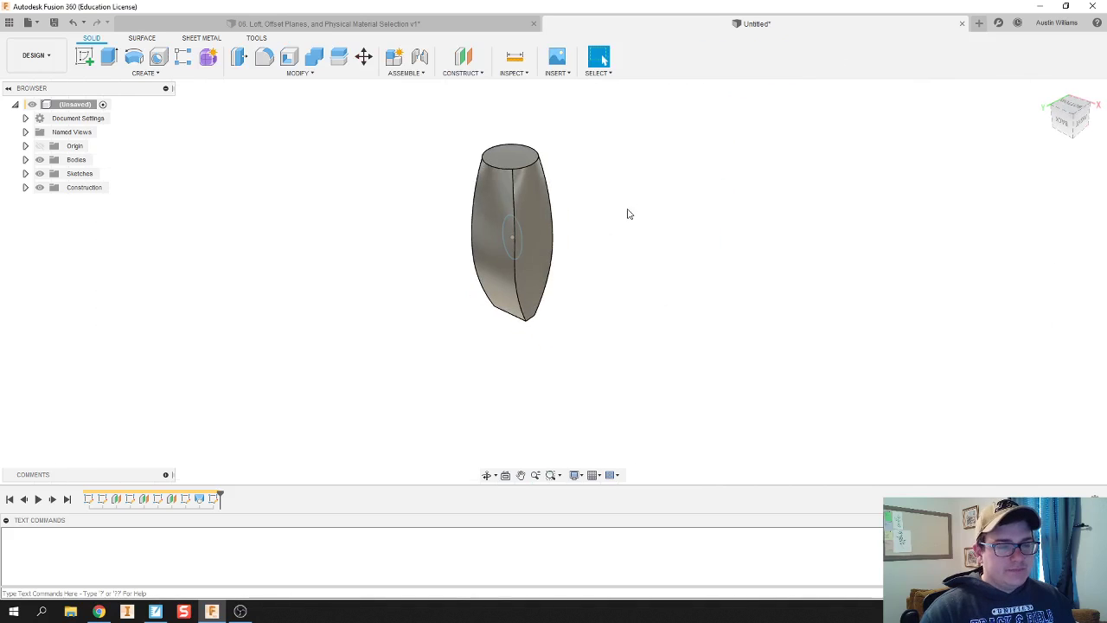
mouse_move(626, 212)
shift+middle_down()
mouse_move(568, 207)
mouse_move(504, 367)
mouse_move(455, 401)
mouse_move(585, 402)
mouse_move(562, 405)
shift+middle_up()
key(Escape)
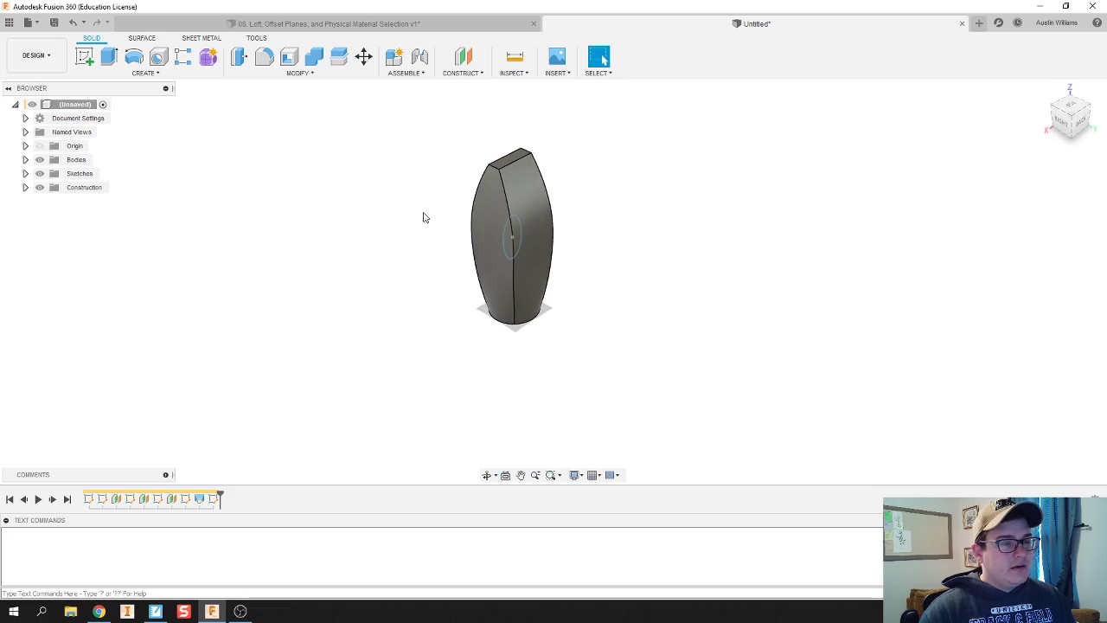
scroll(422, 217, up, 1)
- Cut the ellipse through the head with a two-sided extrude of 20 mm and 170 mm
click(111, 61)
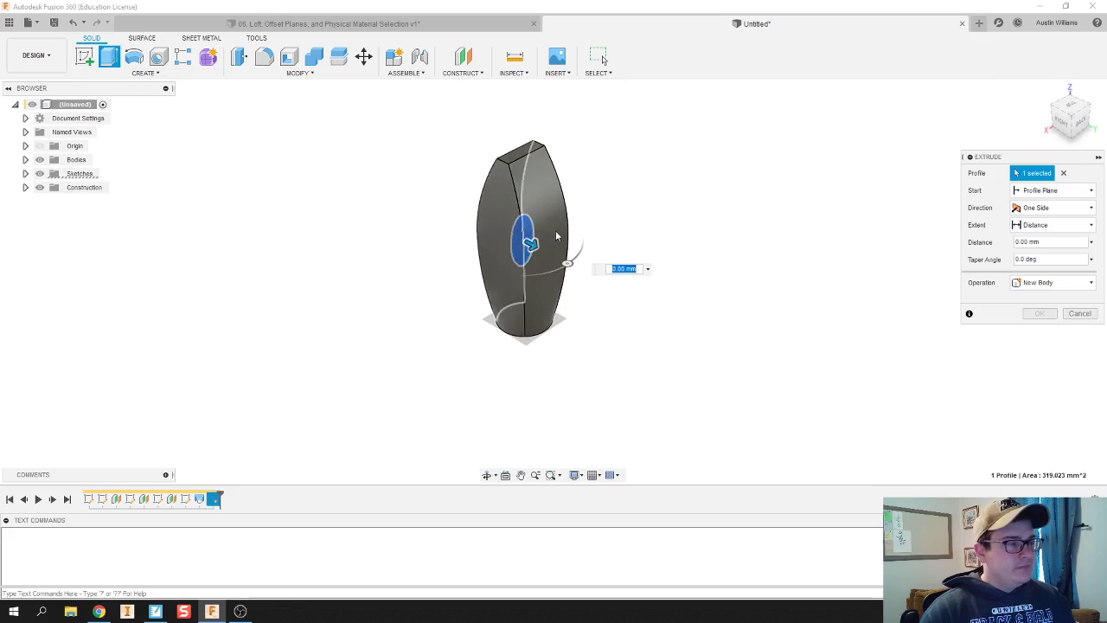
click(1044, 212)
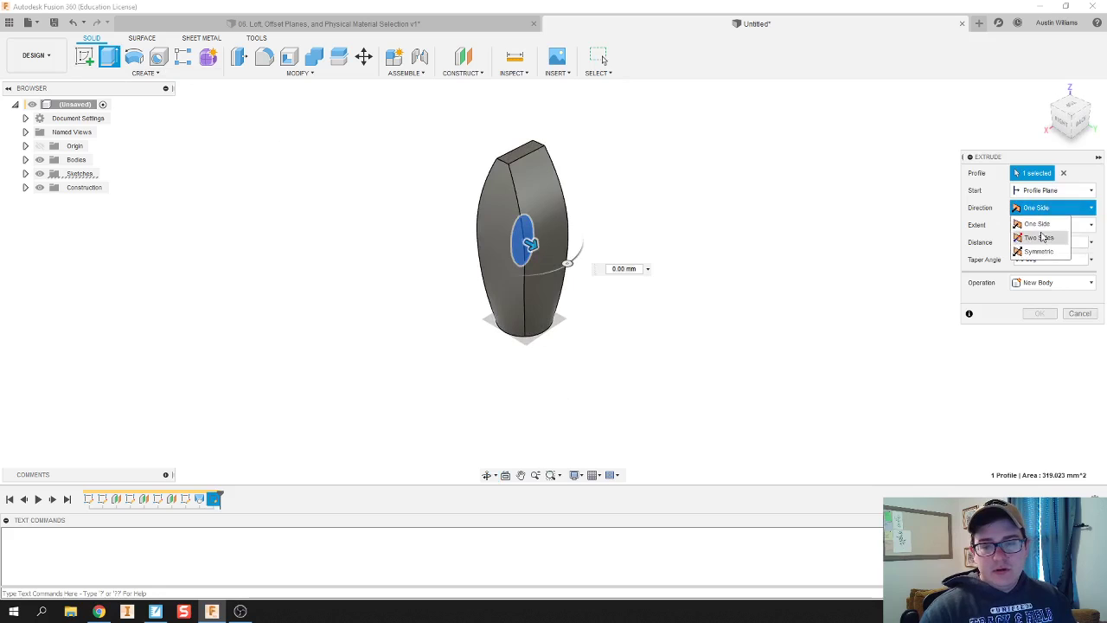
drag(531, 245, 561, 260)
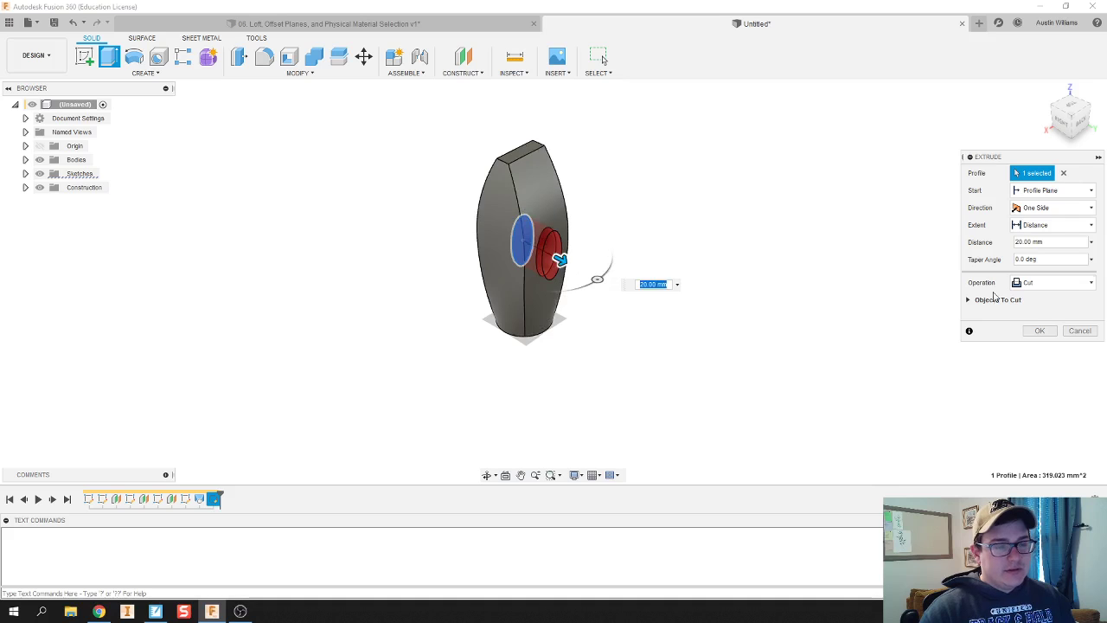
click(1065, 211)
click(1038, 232)
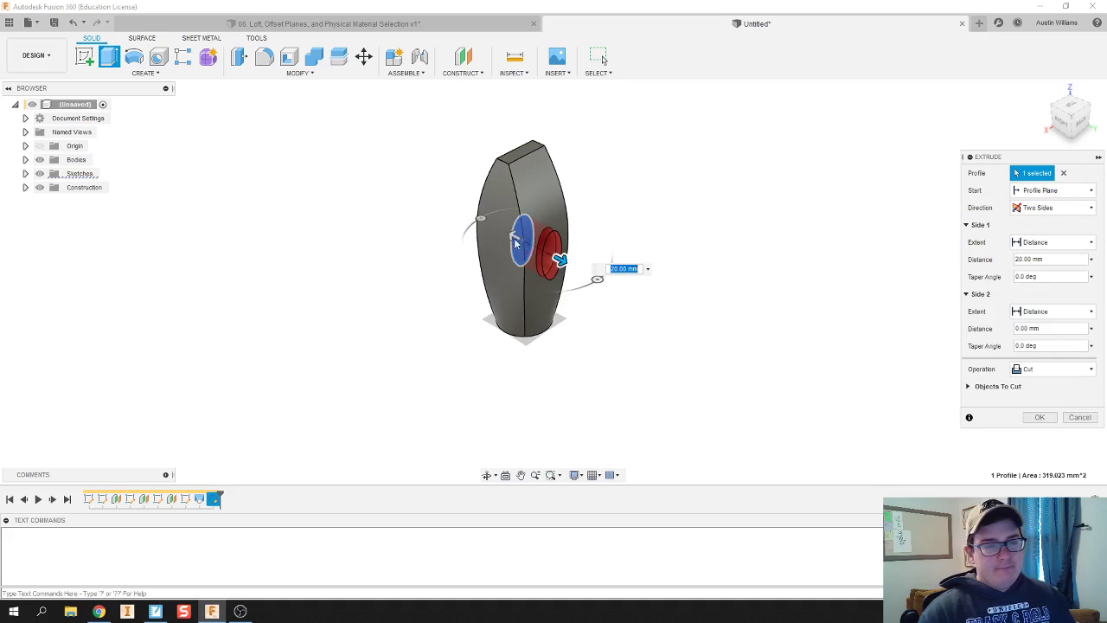
drag(515, 233, 283, 175)
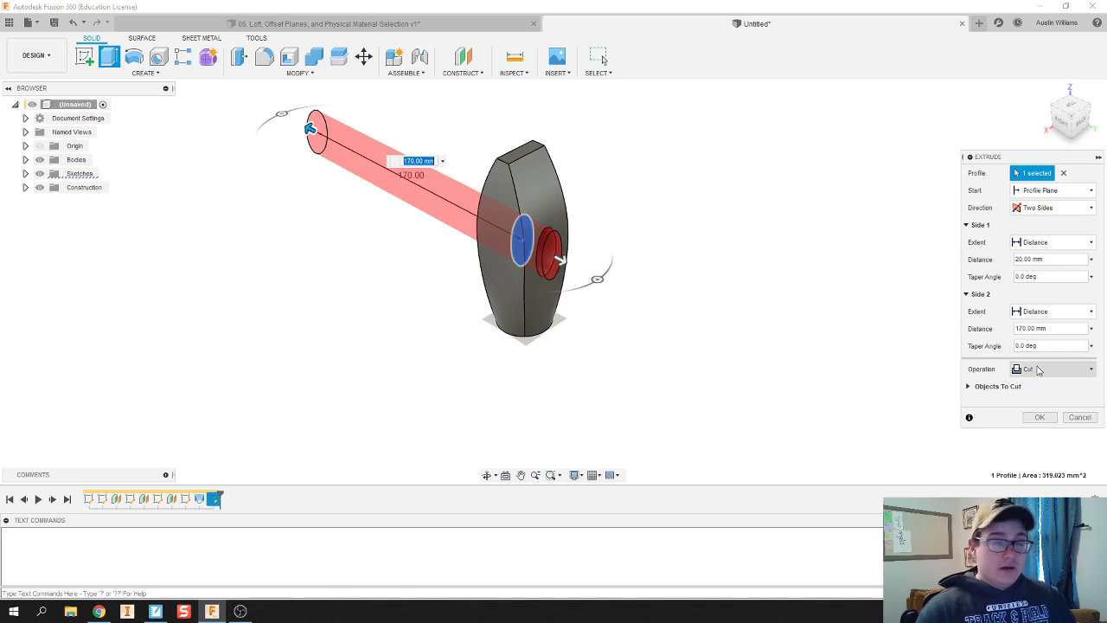
click(1041, 419)
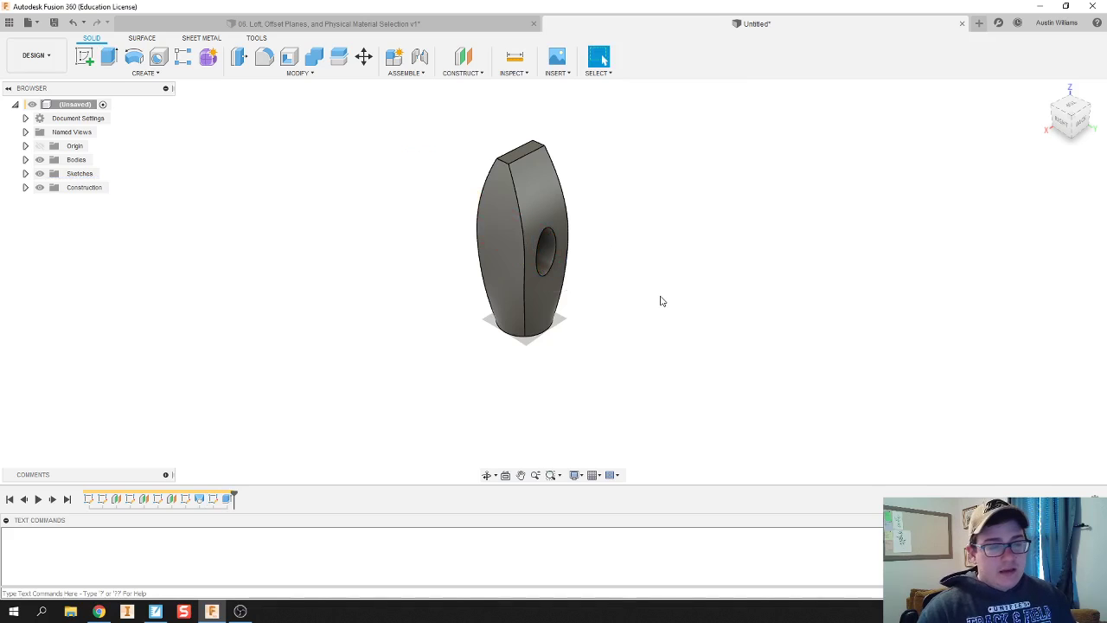
mouse_move(741, 249)
shift+middle_down()
mouse_move(697, 223)
mouse_move(759, 247)
mouse_move(745, 259)
shift+middle_up()
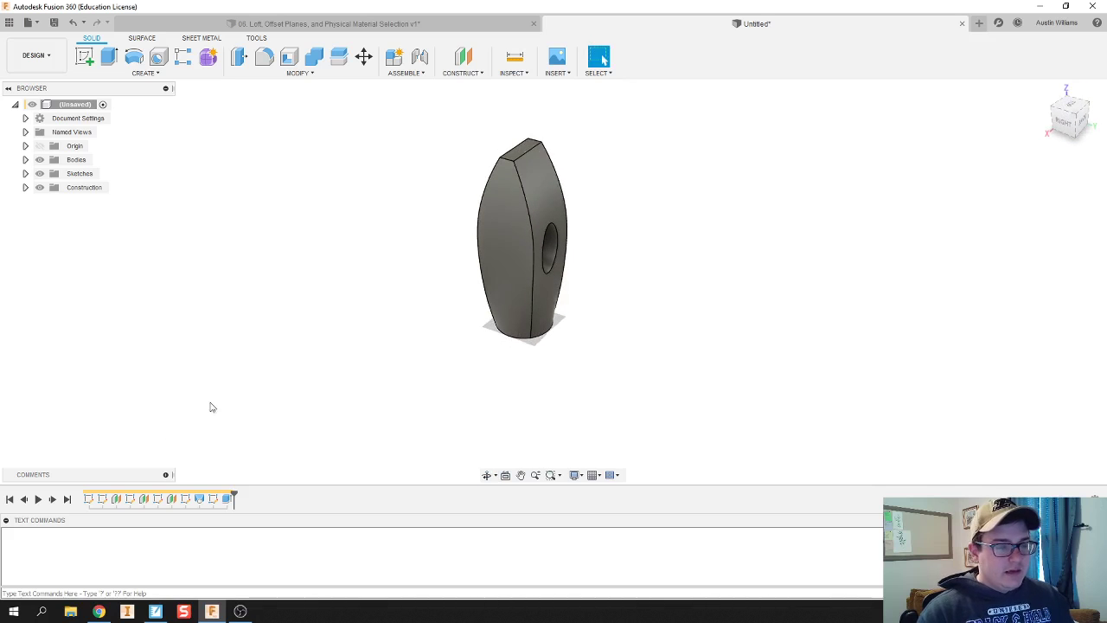
- Change the eye-hole extrusion from Cut to New Body so it forms a separate handle
double_click(228, 500)
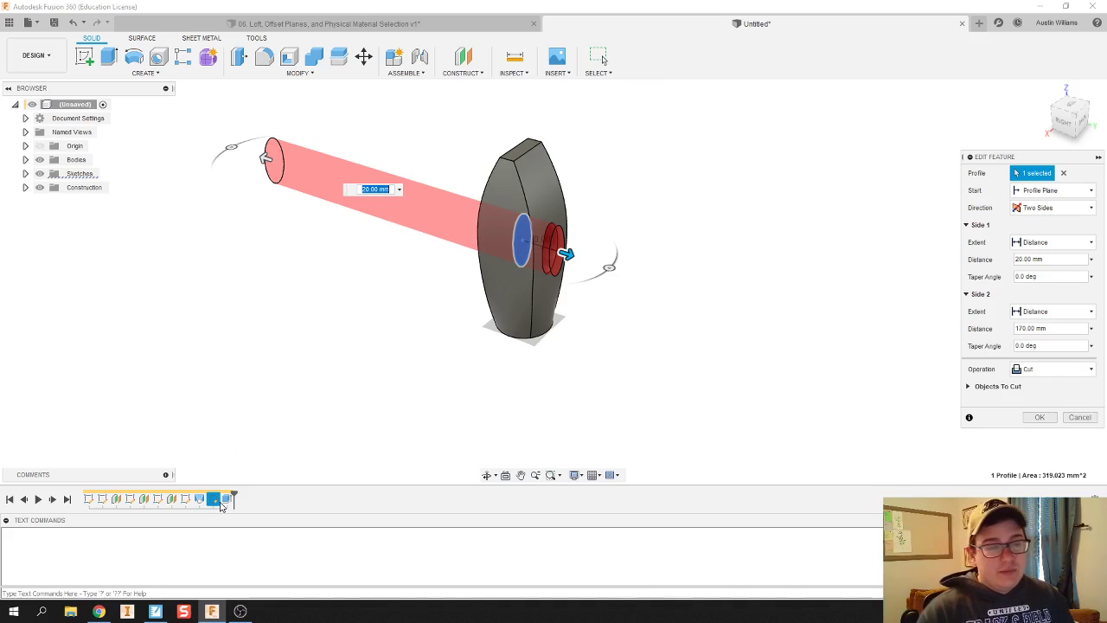
click(1059, 370)
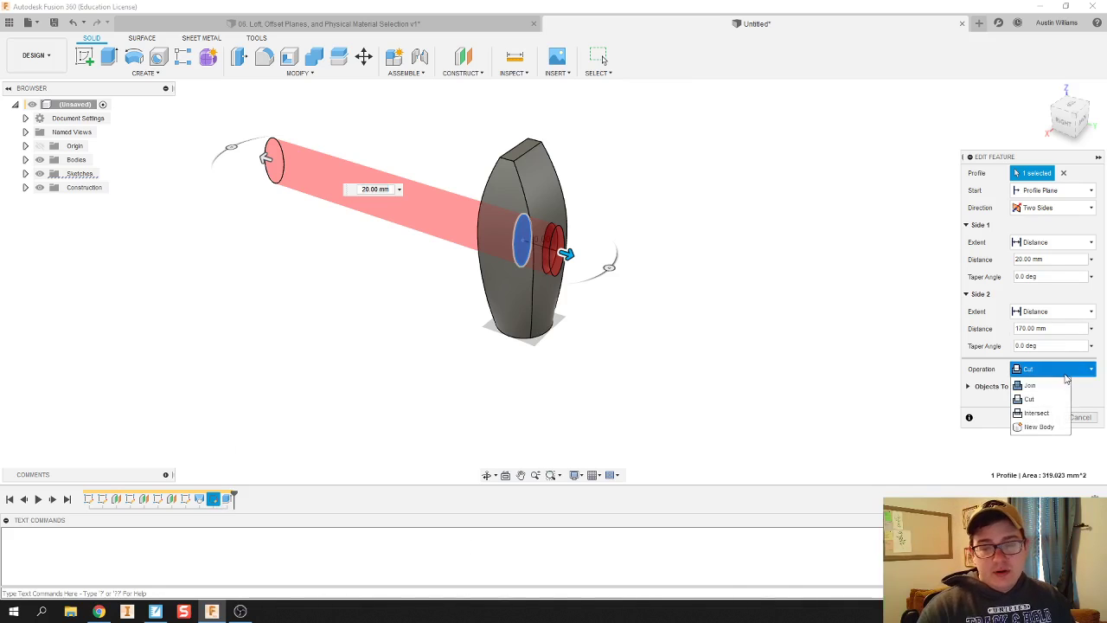
click(1045, 427)
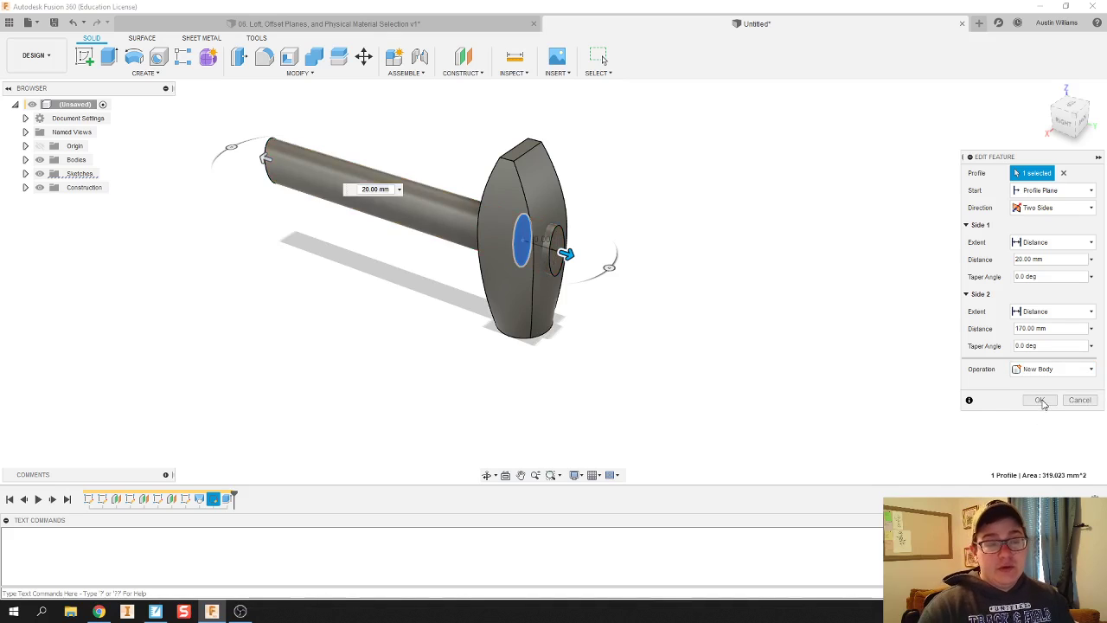
click(1040, 400)
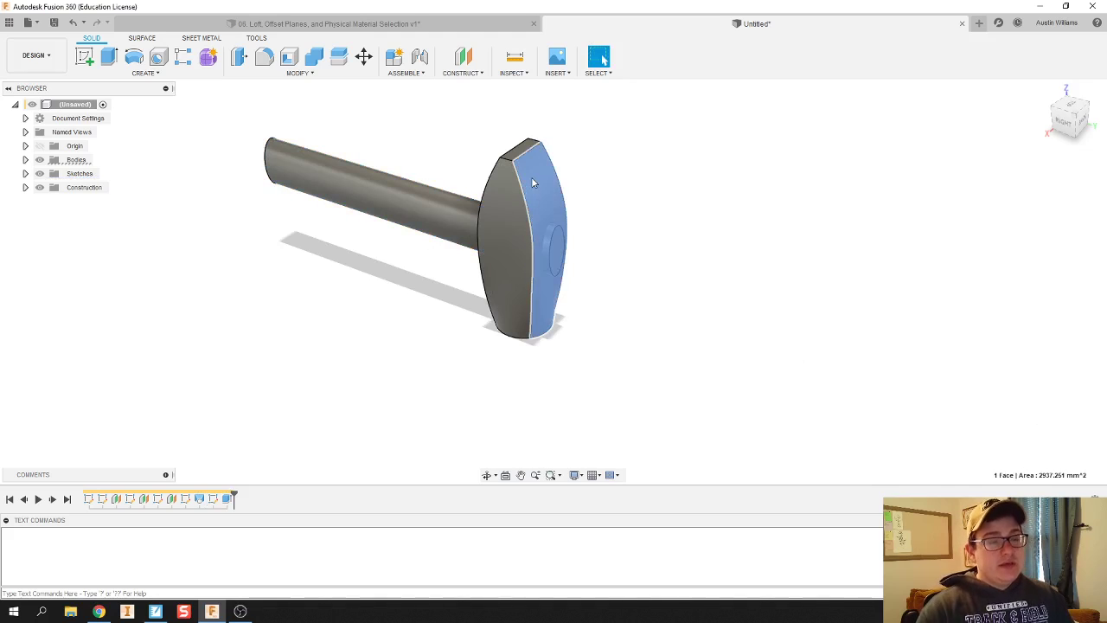
- Select the head body Body1 and start assigning it a physical material
click(424, 432)
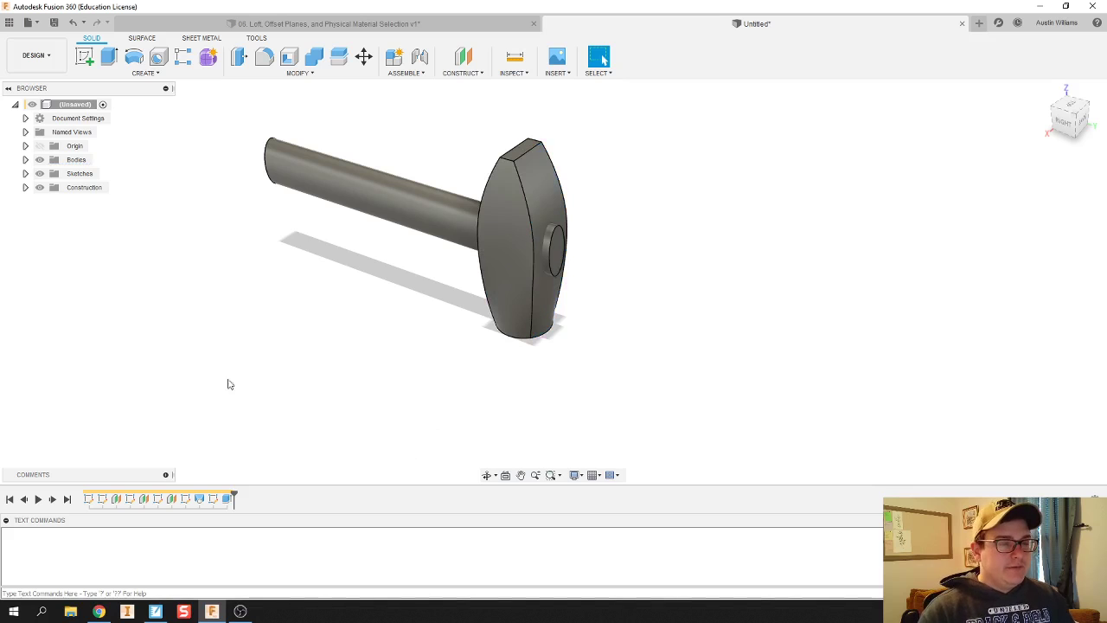
click(25, 159)
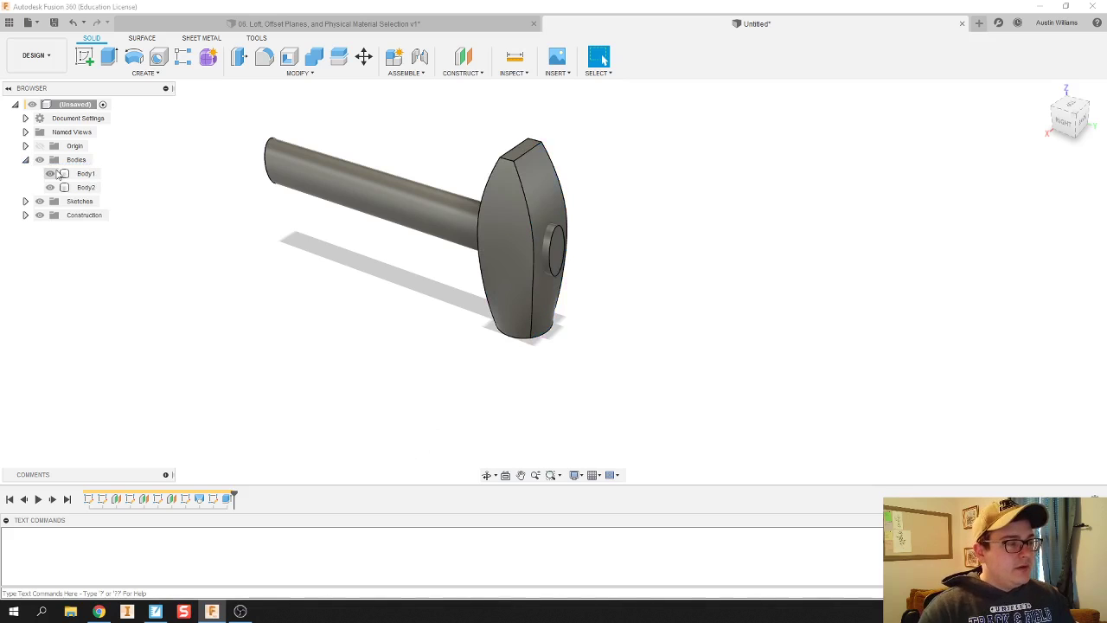
click(90, 175)
right_click(90, 177)
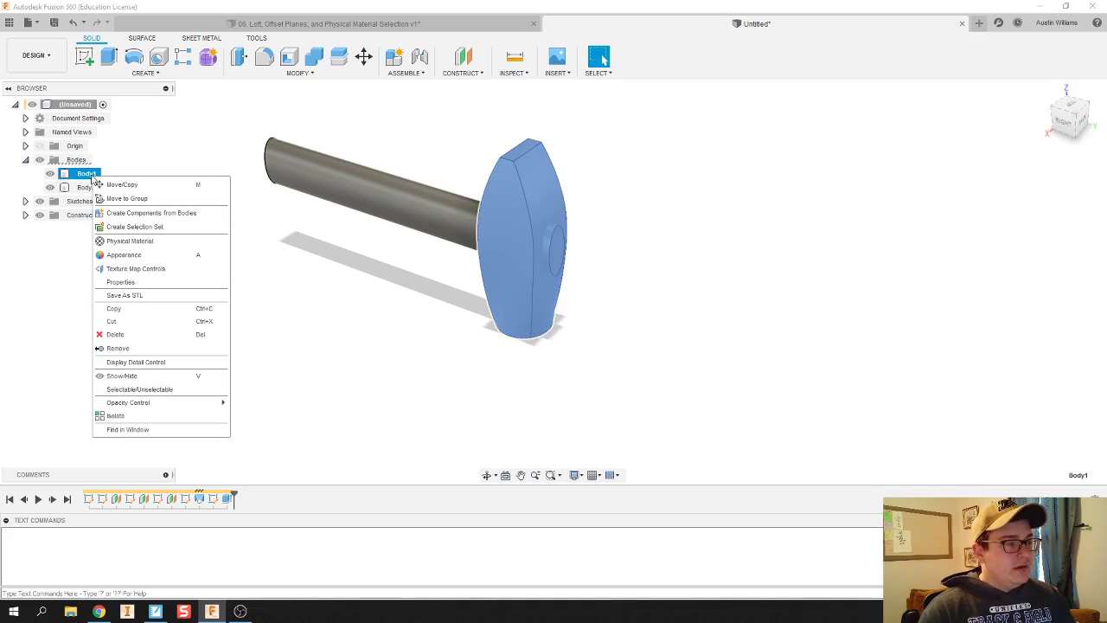
click(130, 243)
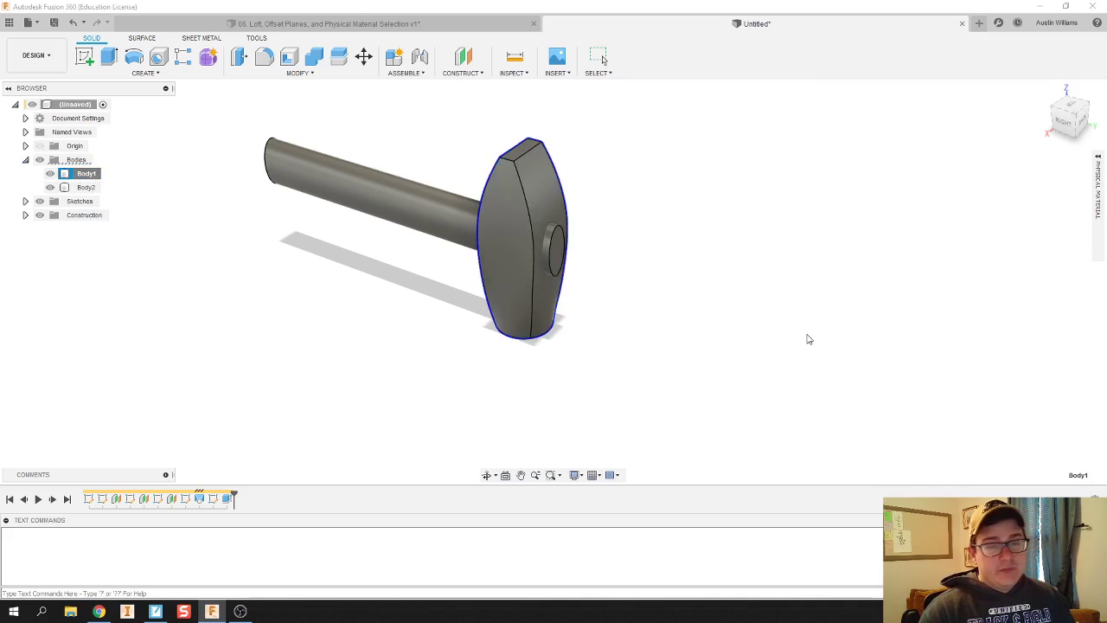
- Apply Steel AISI 4340 350B QT from the Metal library to the hammer head
mouse_move(1098, 164)
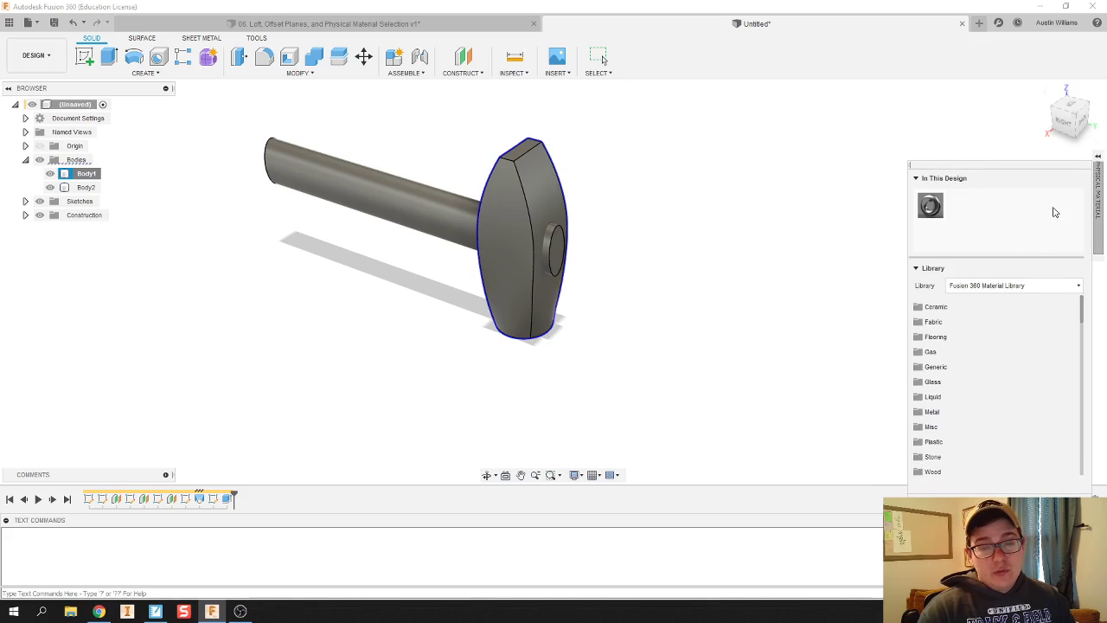
click(935, 337)
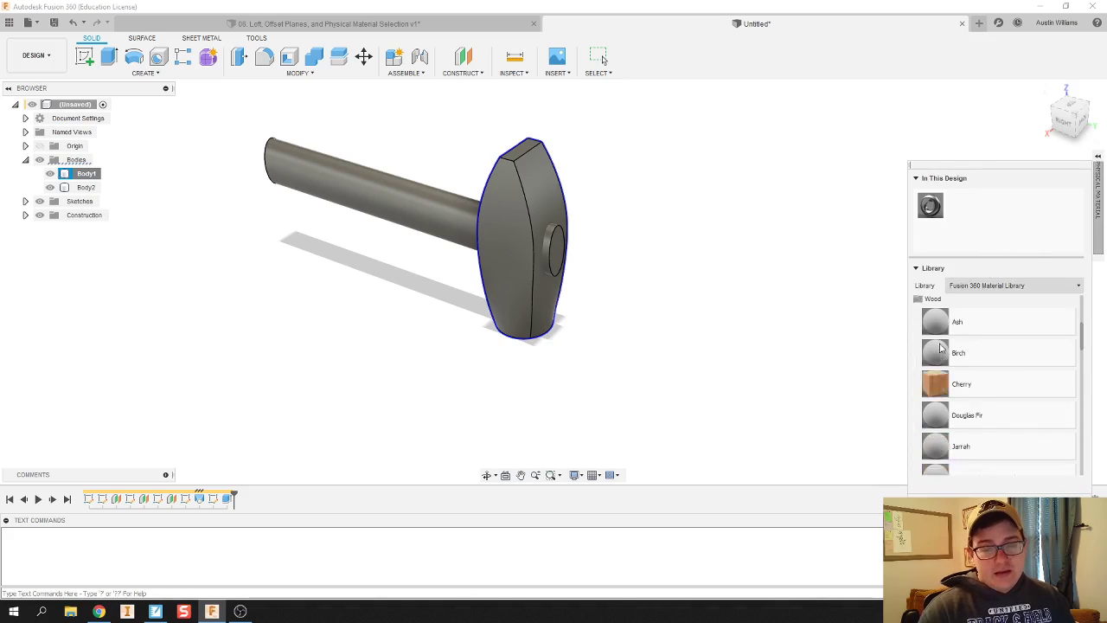
scroll(934, 339, down, 3)
scroll(934, 339, up, 5)
scroll(727, 363, up, 3)
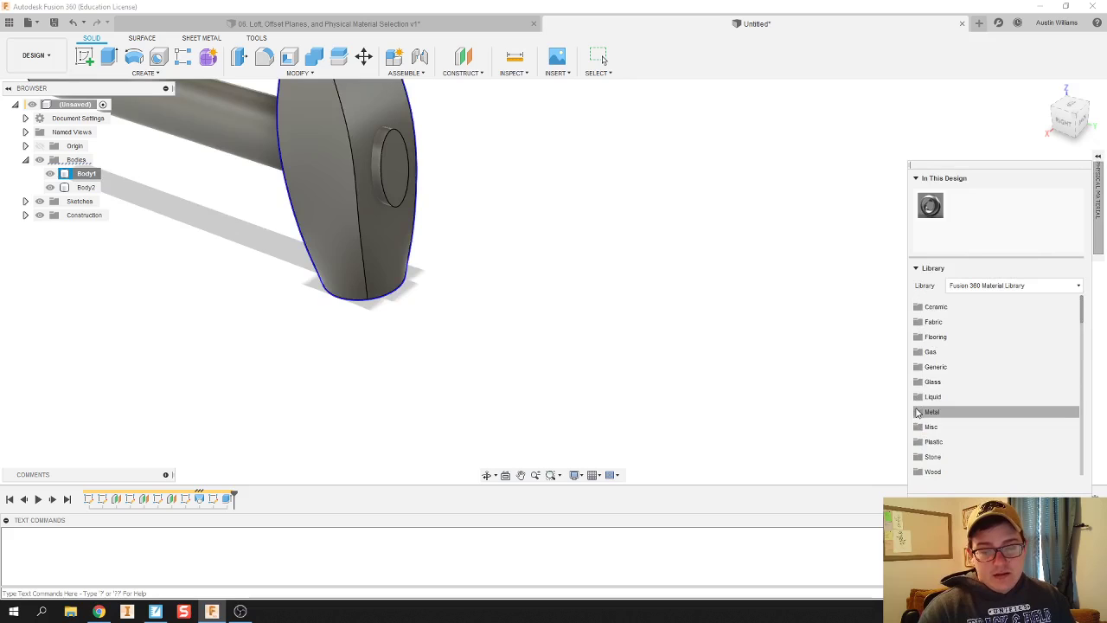
scroll(726, 363, down, 5)
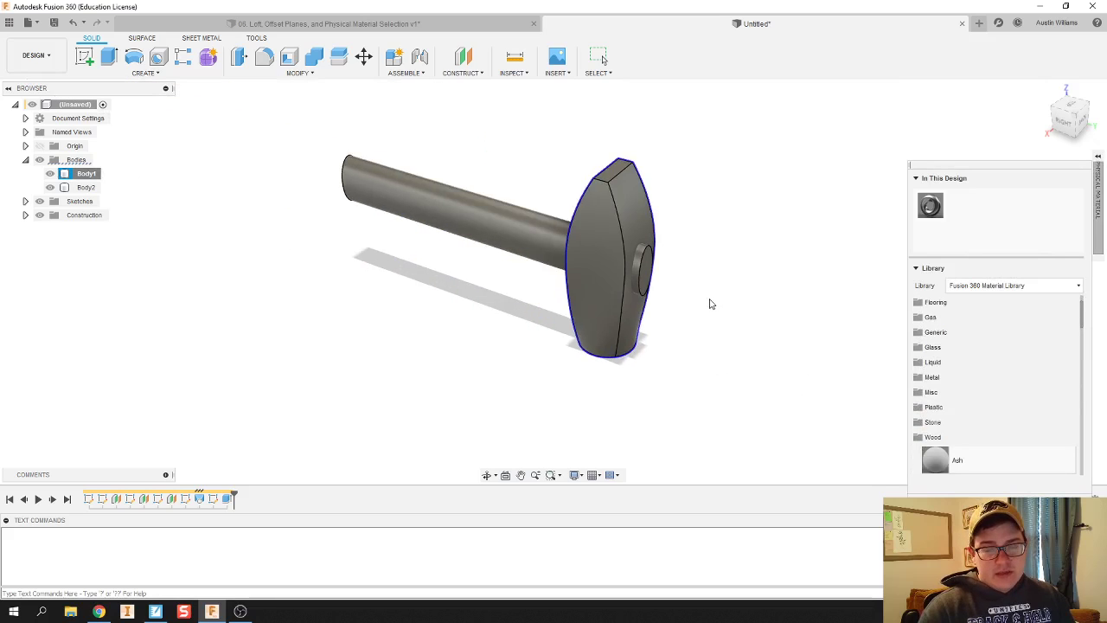
click(932, 377)
scroll(924, 414, down, 5)
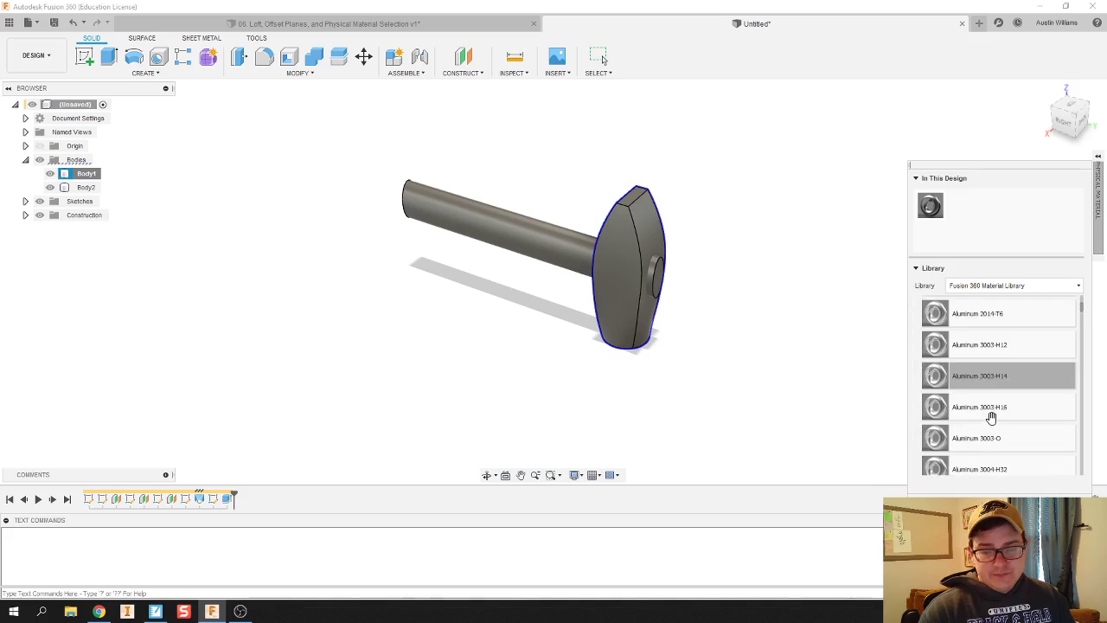
drag(1084, 318, 1080, 421)
drag(928, 346, 641, 223)
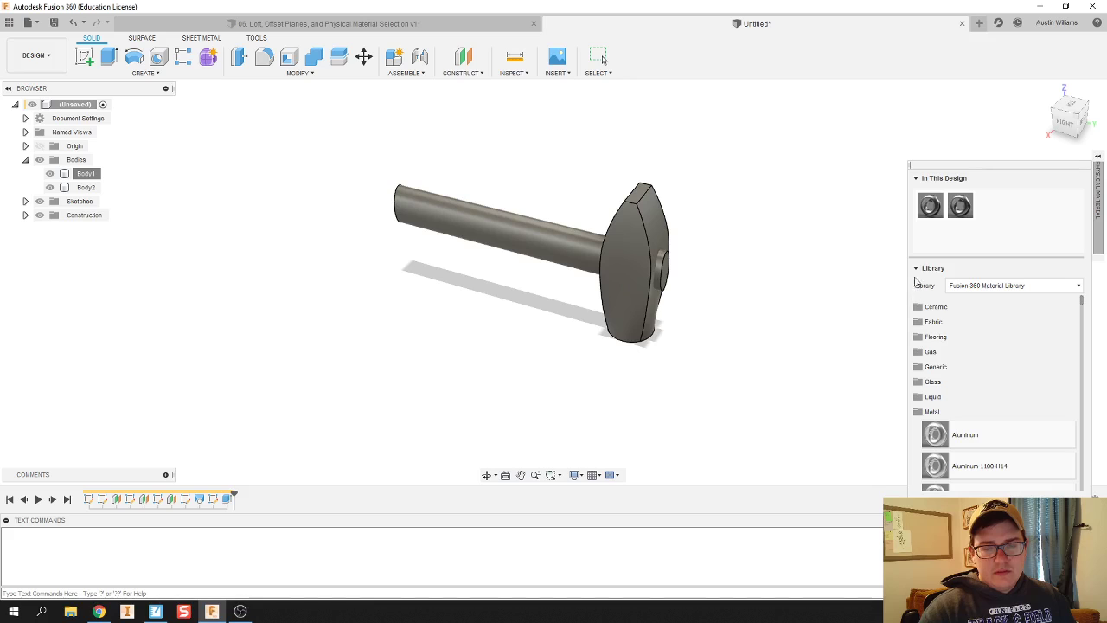
- Apply Cherry from the Wood library to the handle and orbit to inspect it
click(916, 268)
click(916, 270)
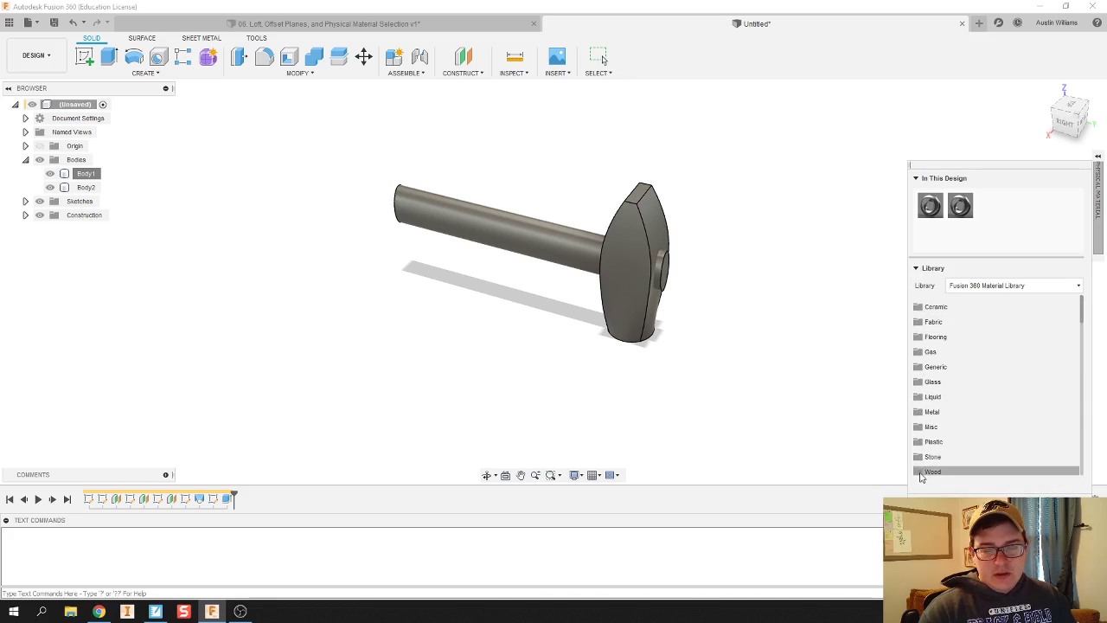
click(959, 468)
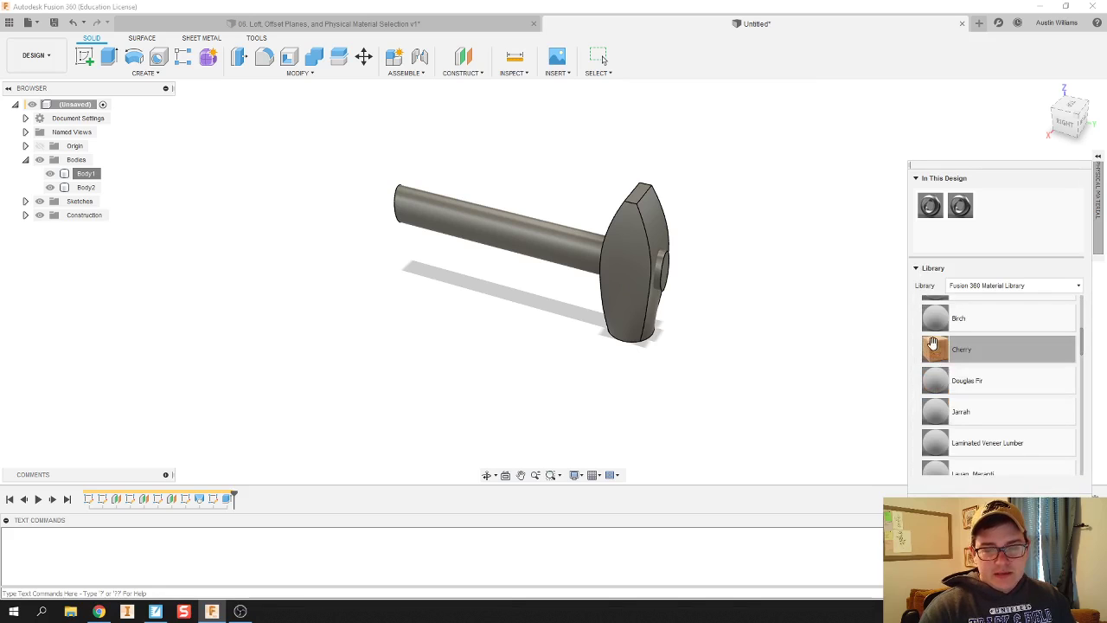
drag(952, 349, 497, 279)
drag(493, 232, 506, 228)
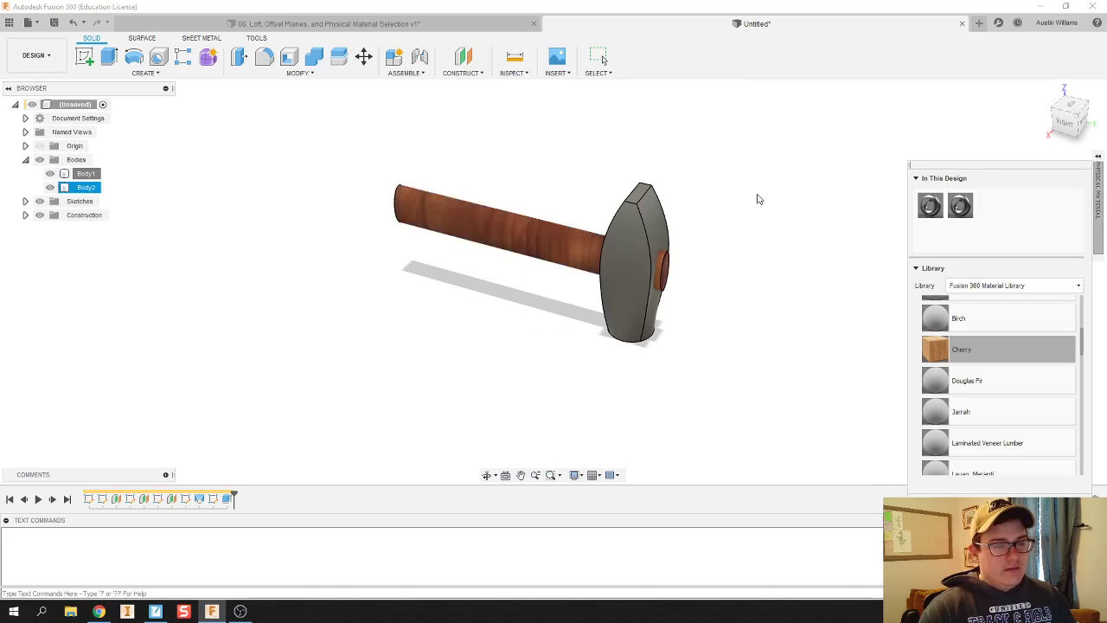
shift+middle_drag(718, 215, 724, 228)
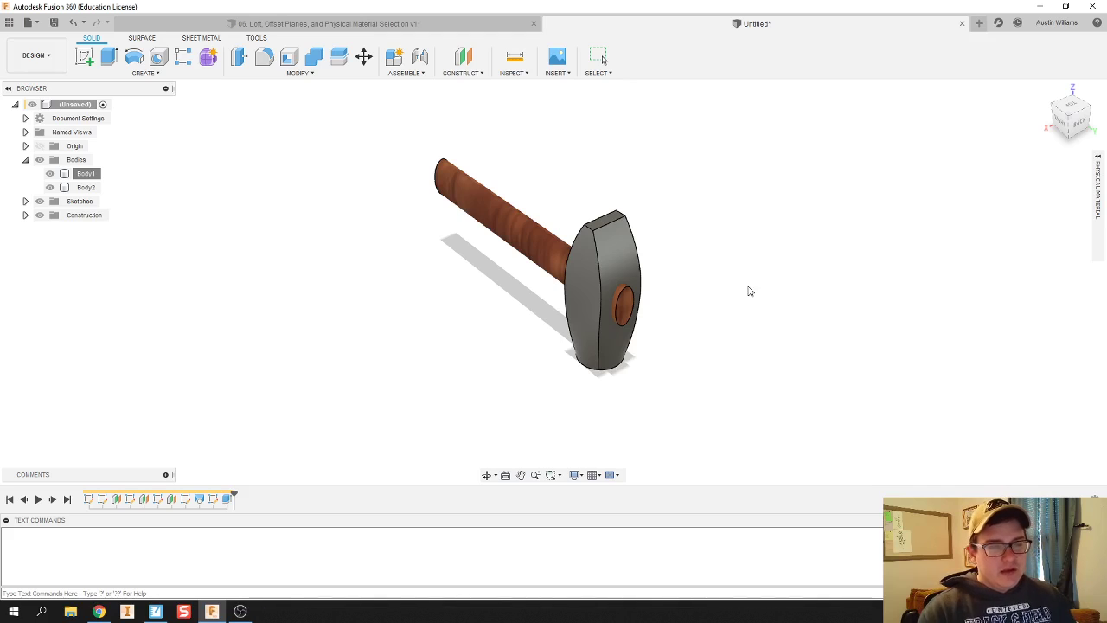
mouse_move(750, 291)
shift+middle_down()
mouse_move(732, 285)
mouse_move(752, 274)
mouse_move(771, 285)
mouse_move(752, 303)
shift+middle_up()
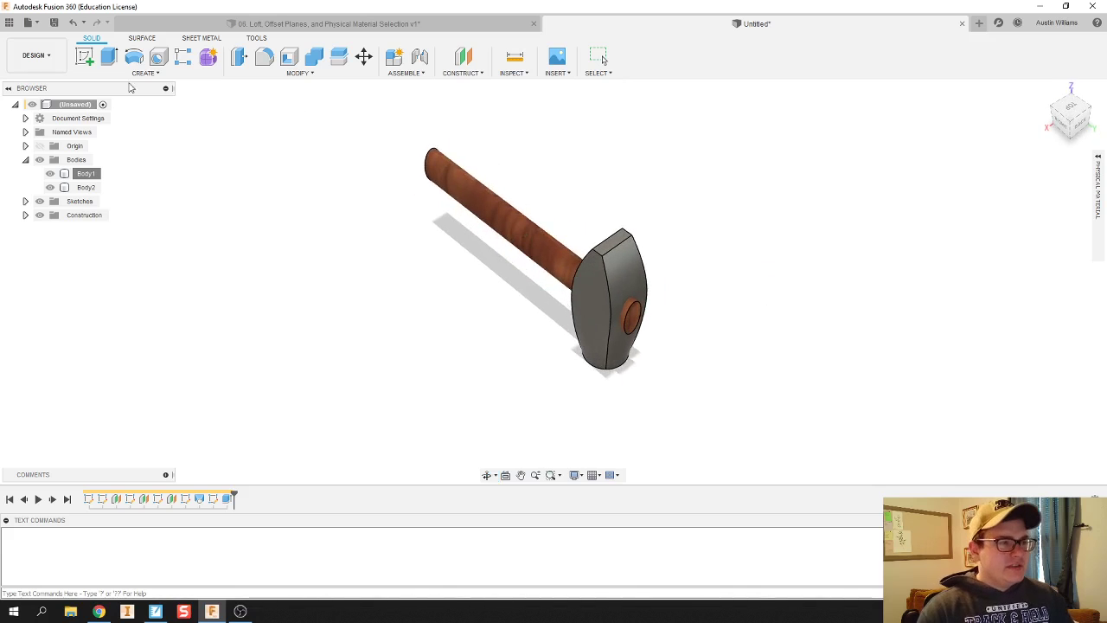
- Fillet four edges of the hammer head with a 5 mm radius
click(266, 58)
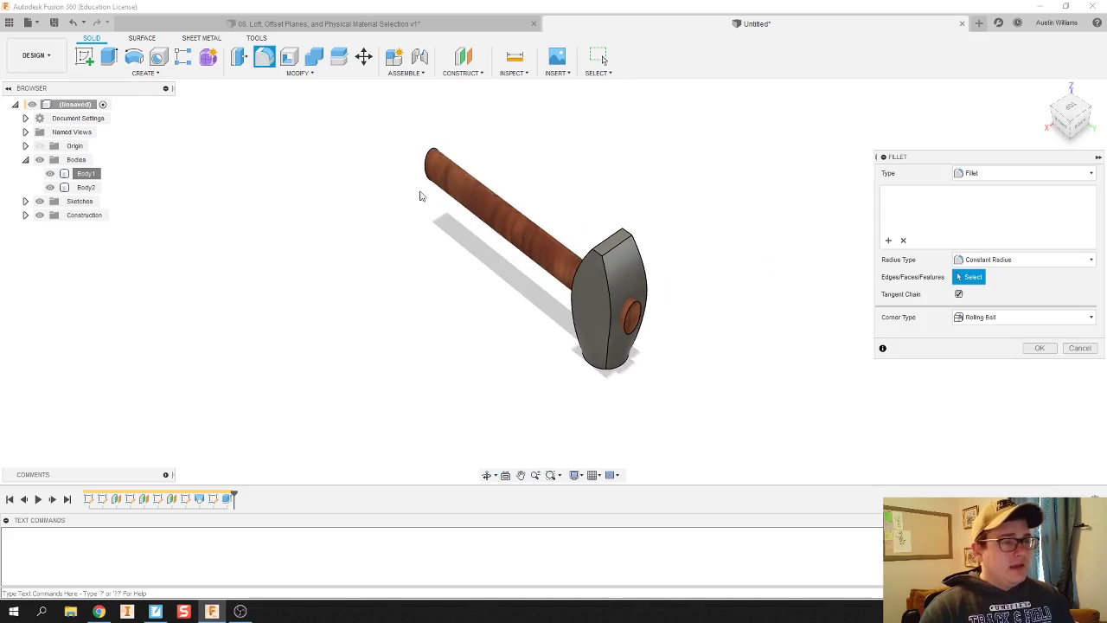
click(607, 278)
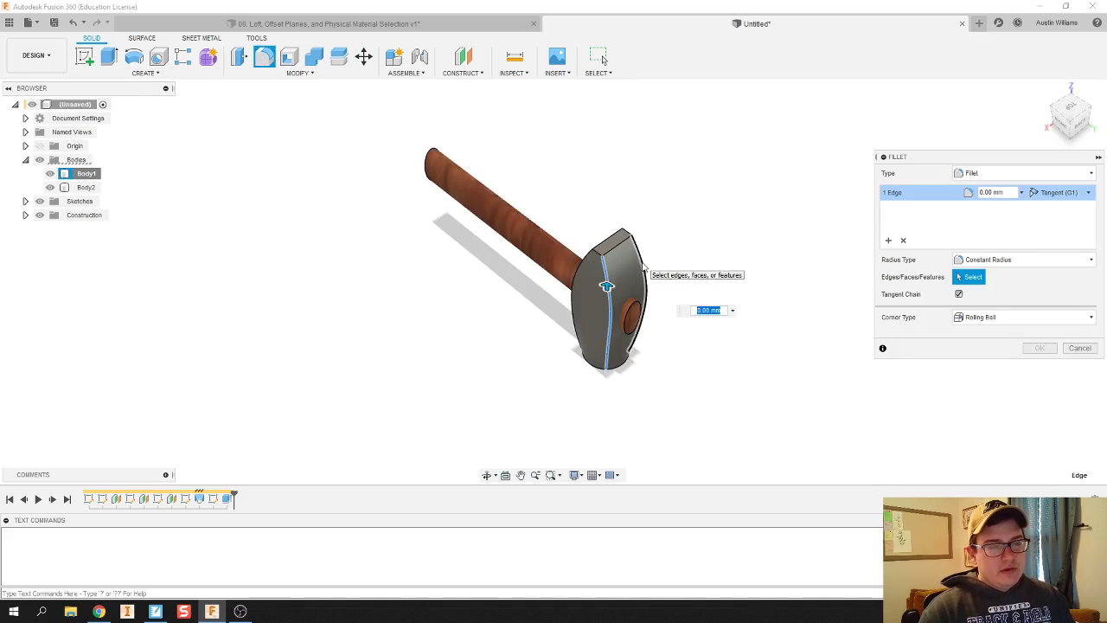
click(642, 270)
shift+middle_drag(712, 242, 567, 256)
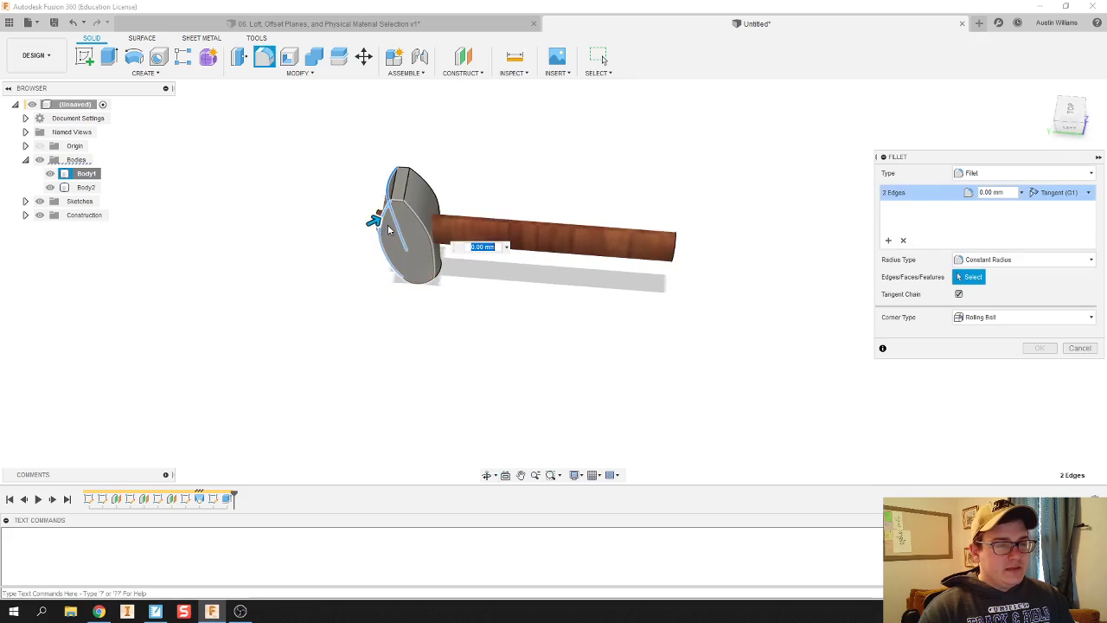
click(421, 222)
click(427, 191)
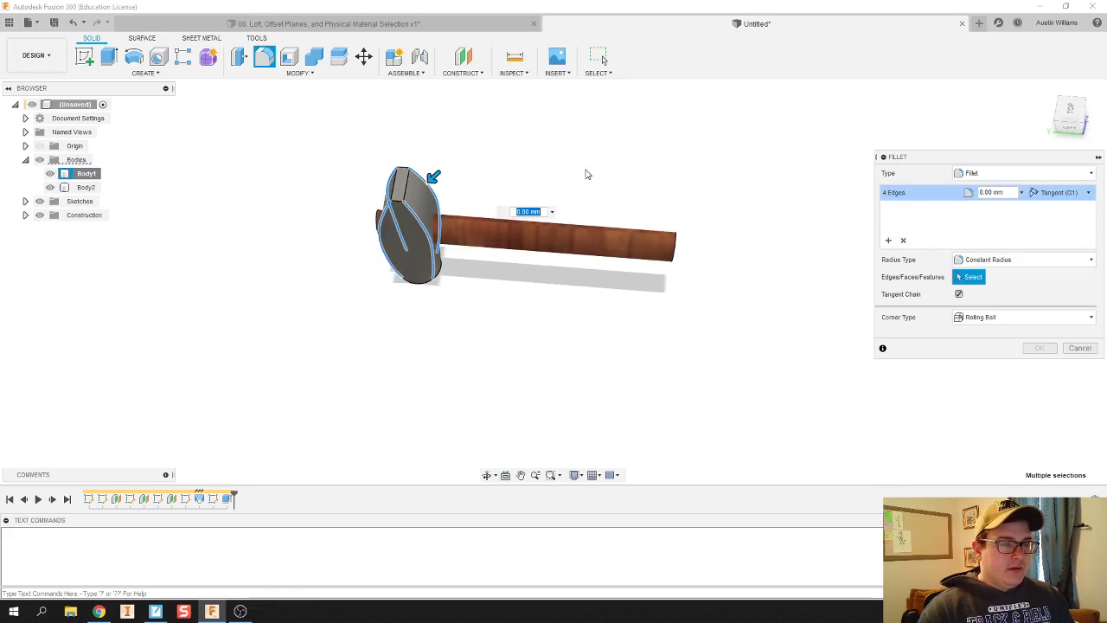
shift+middle_drag(585, 173, 371, 144)
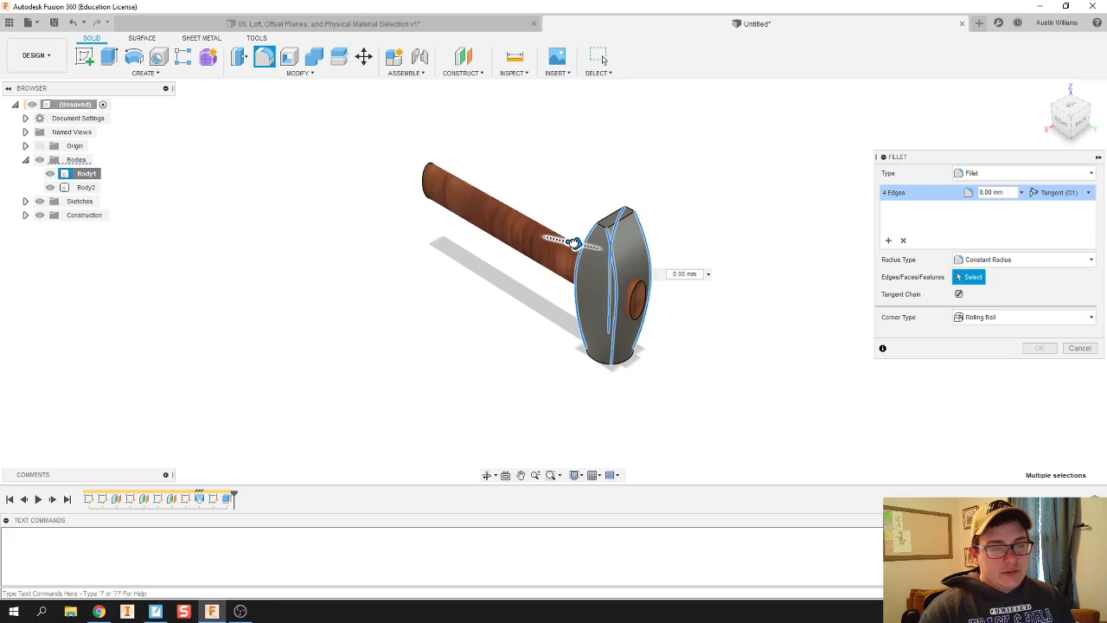
text(5)
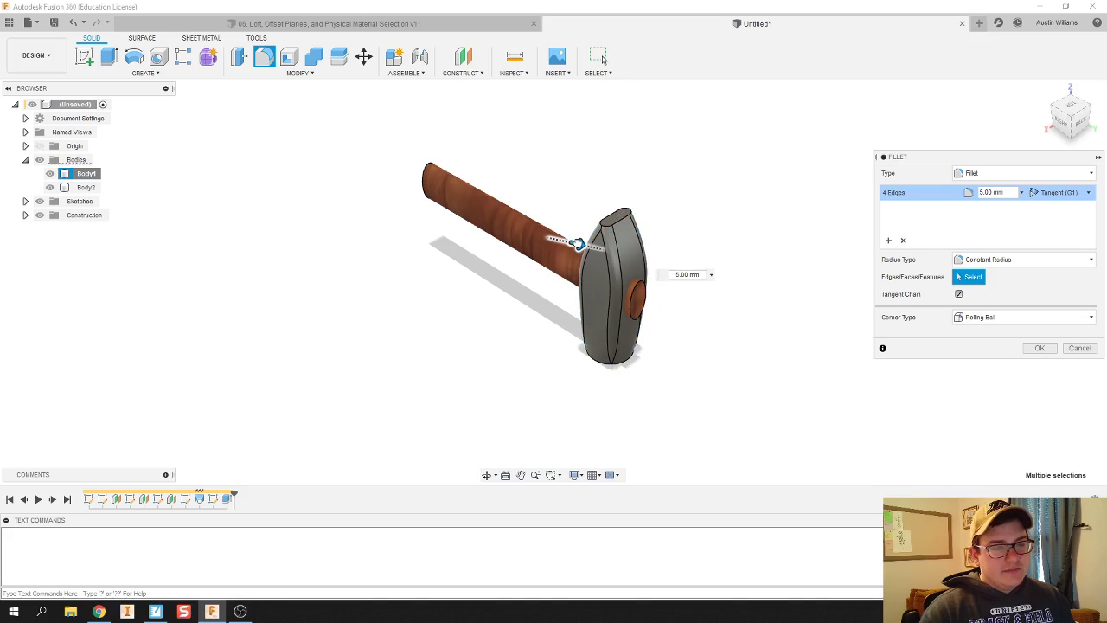
click(1040, 348)
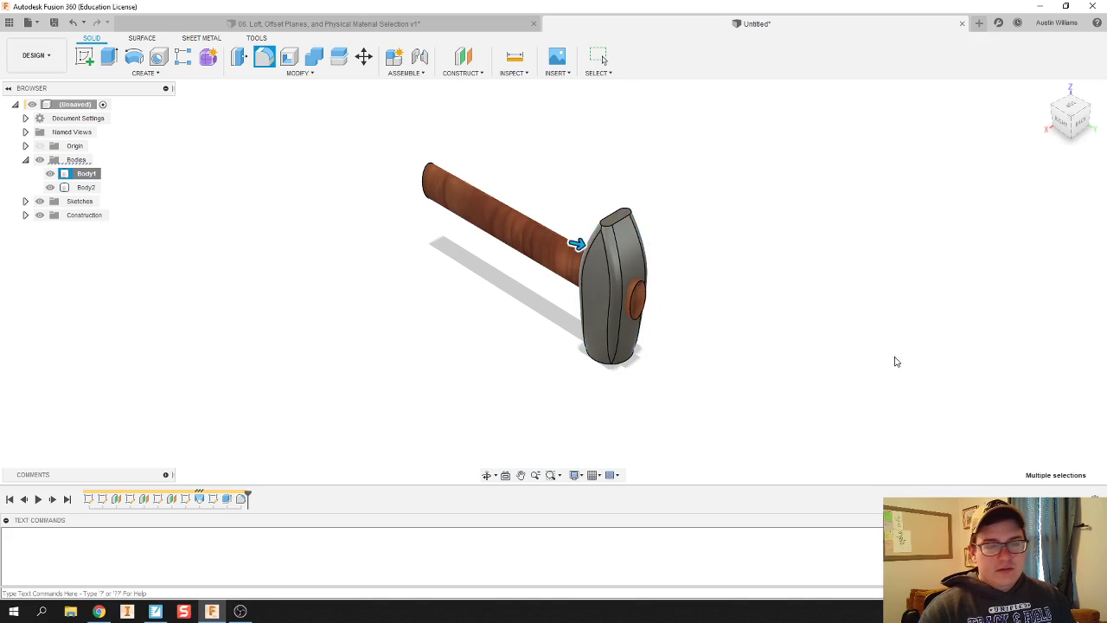
key(Escape)
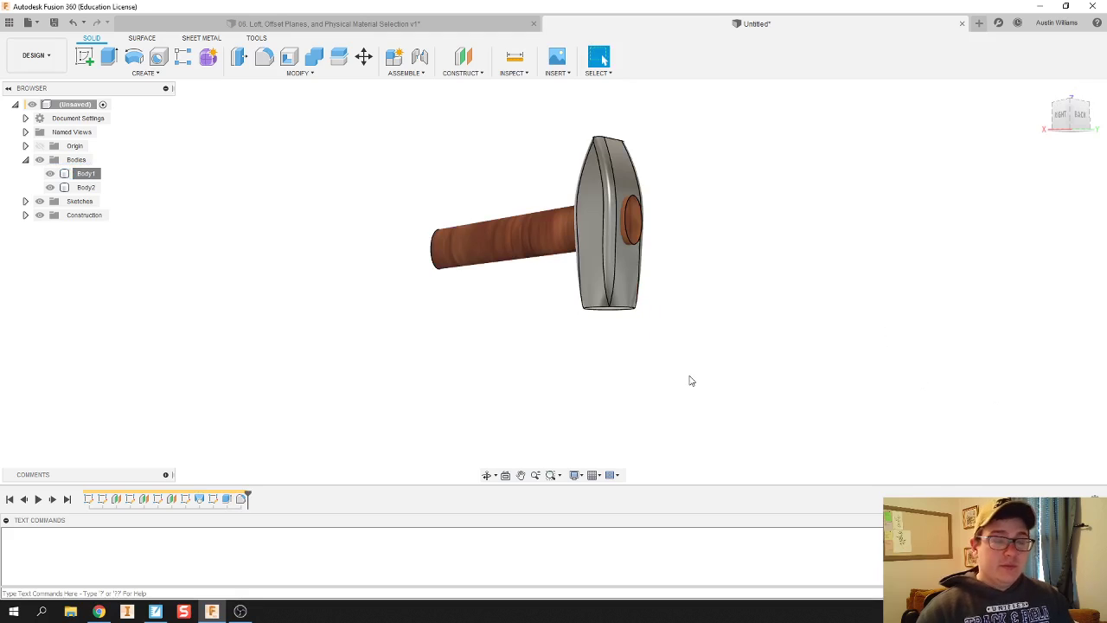
shift+middle_drag(618, 356, 622, 410)
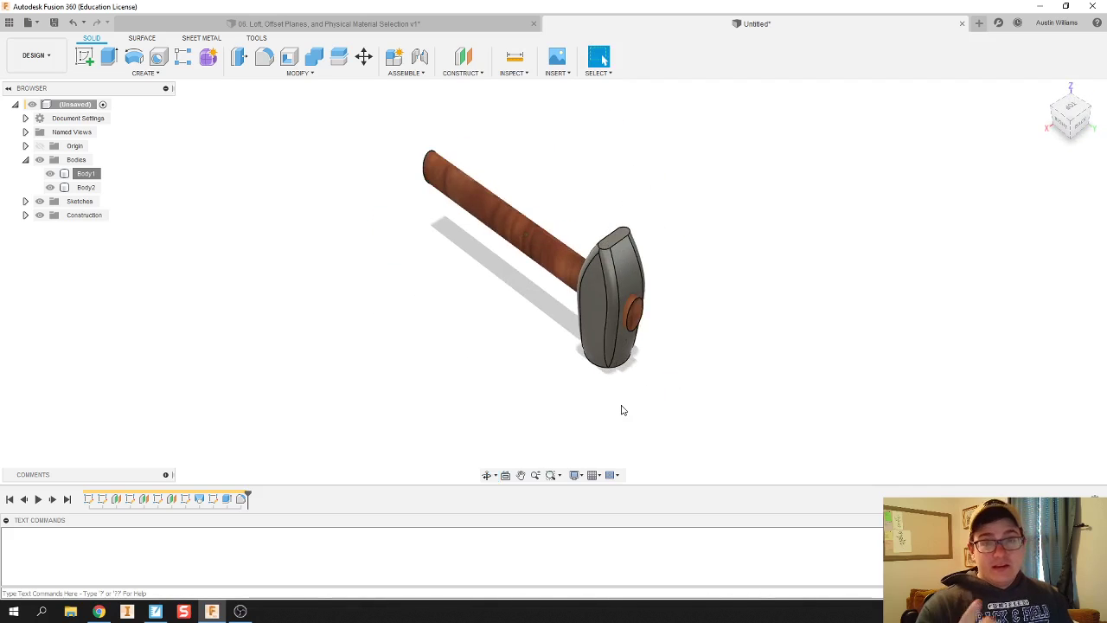